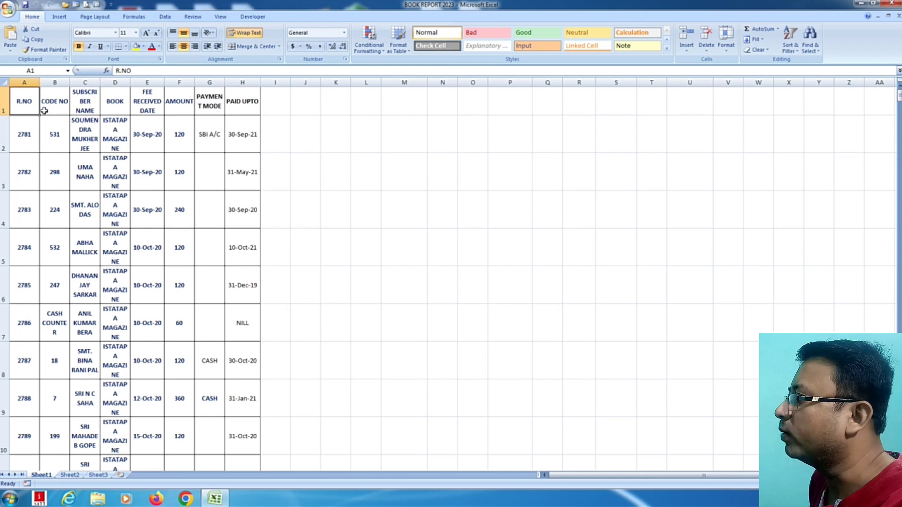
Step: Review the Sheet1 fee table's headings and first records, from R.NO through PAID UPTO
{"action": "left_click_drag", "start_coordinate": [24, 101], "coordinate": [147, 136]}
{"action": "left_click_drag", "start_coordinate": [202, 130], "coordinate": [207, 136]}
{"action": "scroll", "coordinate": [187, 282], "scroll_direction": "down", "scroll_amount": 5}
{"action": "scroll", "coordinate": [183, 284], "scroll_direction": "down", "scroll_amount": 6}
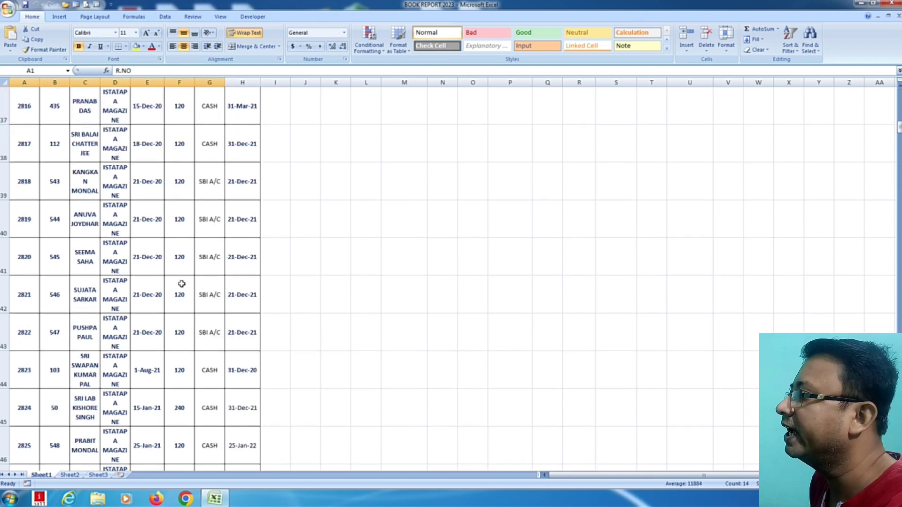
{"action": "scroll", "coordinate": [181, 286], "scroll_direction": "down", "scroll_amount": 8}
{"action": "scroll", "coordinate": [108, 306], "scroll_direction": "up", "scroll_amount": 7}
{"action": "scroll", "coordinate": [105, 258], "scroll_direction": "up", "scroll_amount": 6}
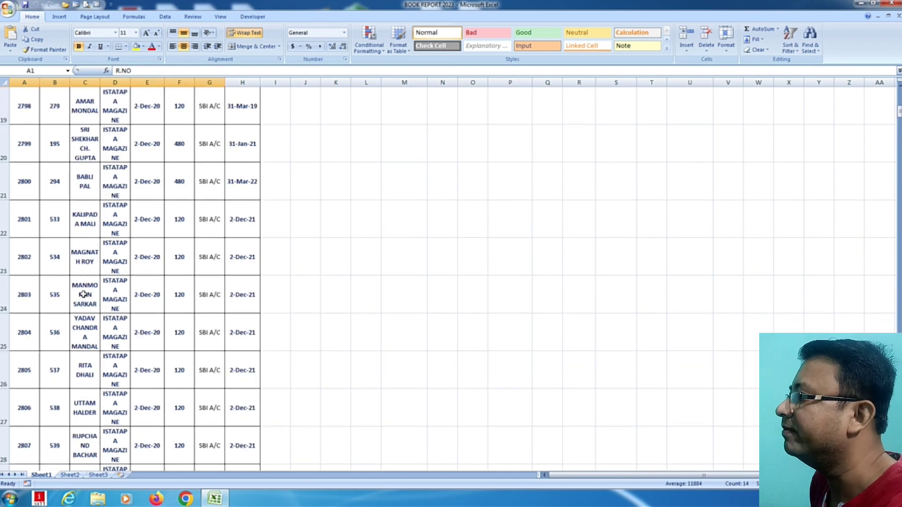
{"action": "scroll", "coordinate": [102, 211], "scroll_direction": "up", "scroll_amount": 6}
{"action": "left_click", "coordinate": [99, 183]}
{"action": "left_click", "coordinate": [91, 141]}
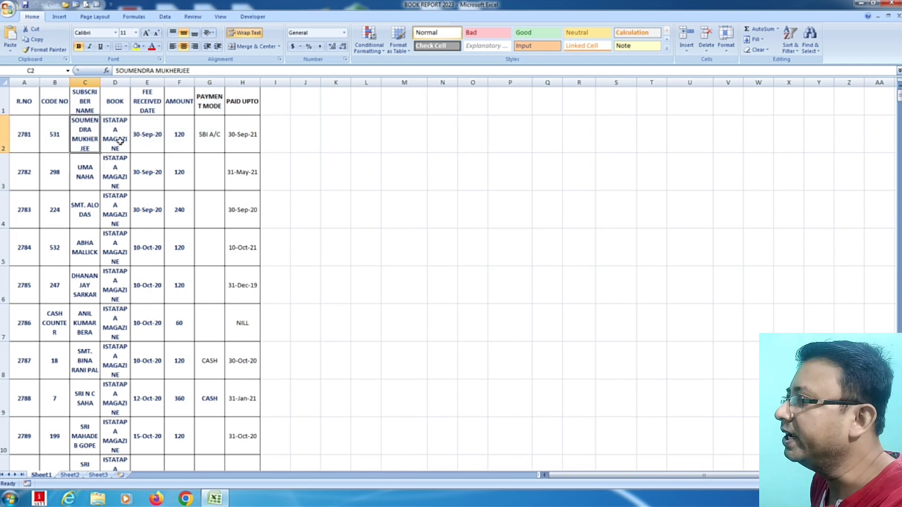
{"action": "left_click", "coordinate": [104, 100]}
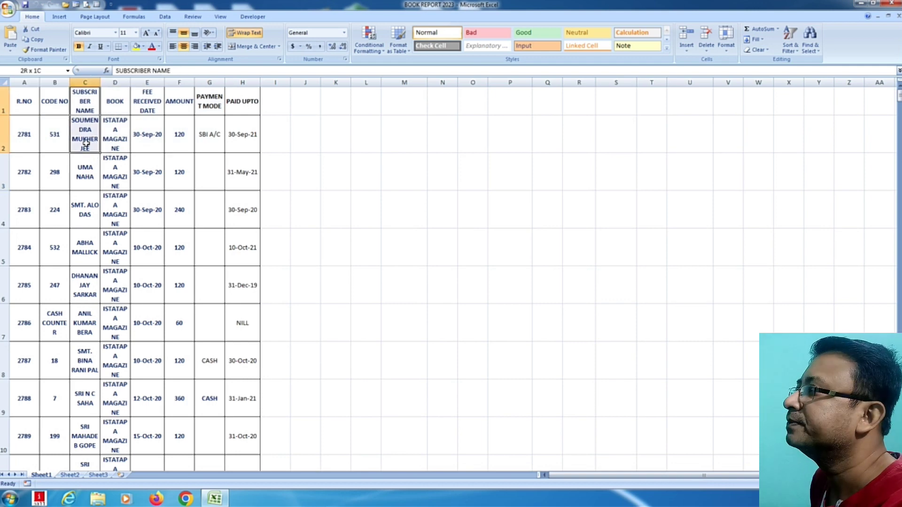
{"action": "left_click_drag", "start_coordinate": [106, 100], "coordinate": [109, 139]}
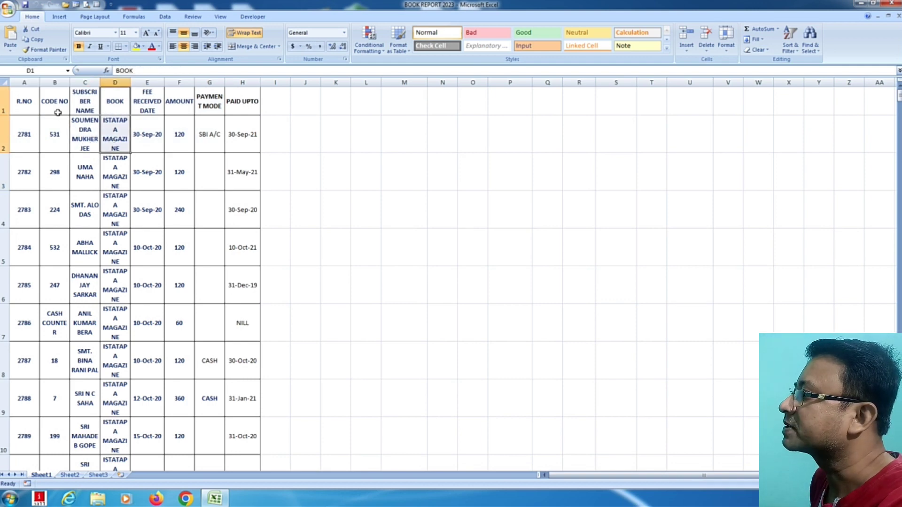
{"action": "left_click_drag", "start_coordinate": [58, 113], "coordinate": [53, 137]}
{"action": "left_click_drag", "start_coordinate": [24, 100], "coordinate": [27, 147]}
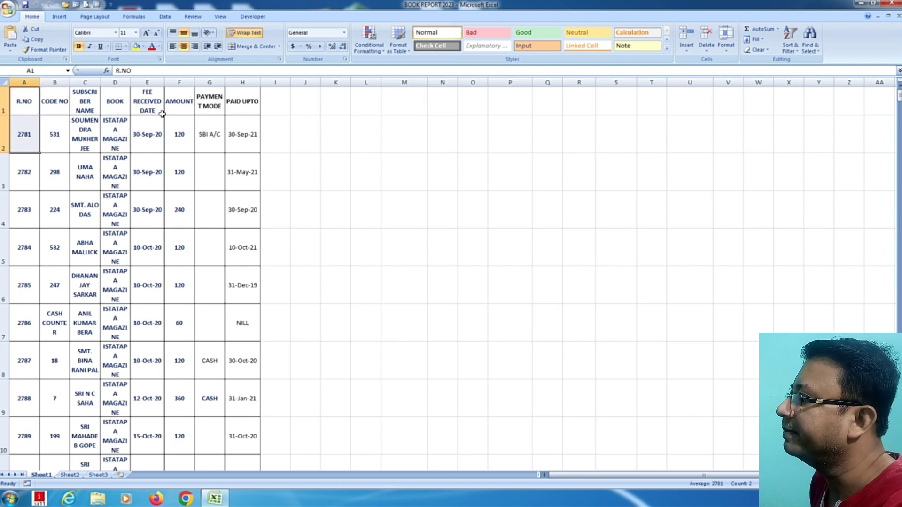
{"action": "left_click_drag", "start_coordinate": [150, 101], "coordinate": [151, 138]}
{"action": "left_click", "coordinate": [150, 137]}
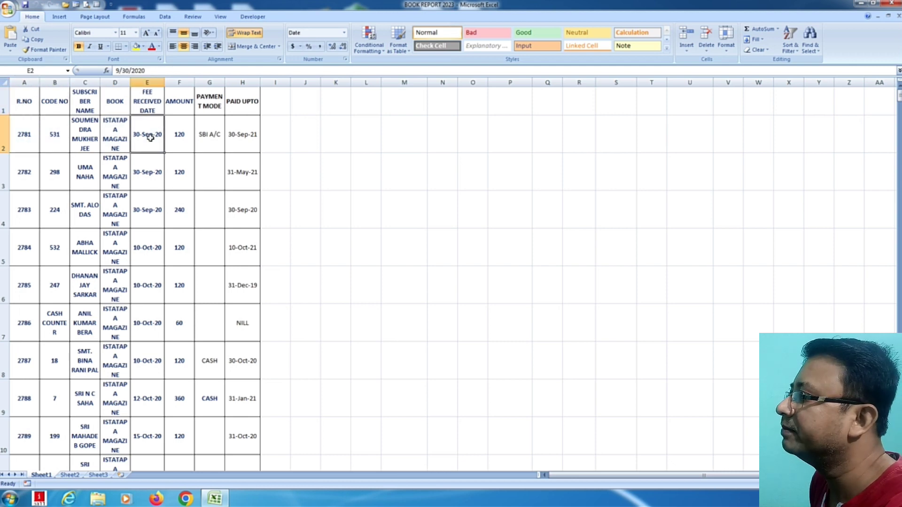
{"action": "left_click", "coordinate": [221, 132]}
{"action": "left_click_drag", "start_coordinate": [242, 101], "coordinate": [244, 146]}
{"action": "left_click", "coordinate": [239, 134]}
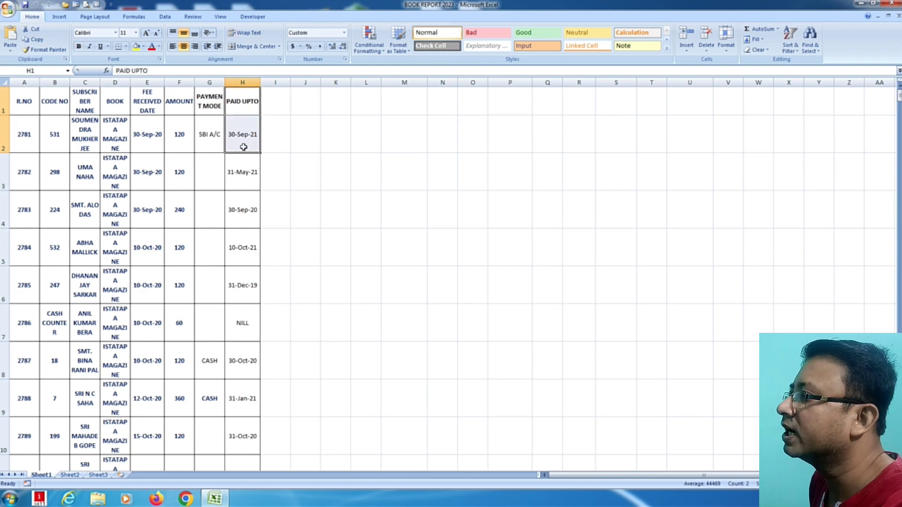
{"action": "left_click", "coordinate": [299, 233]}
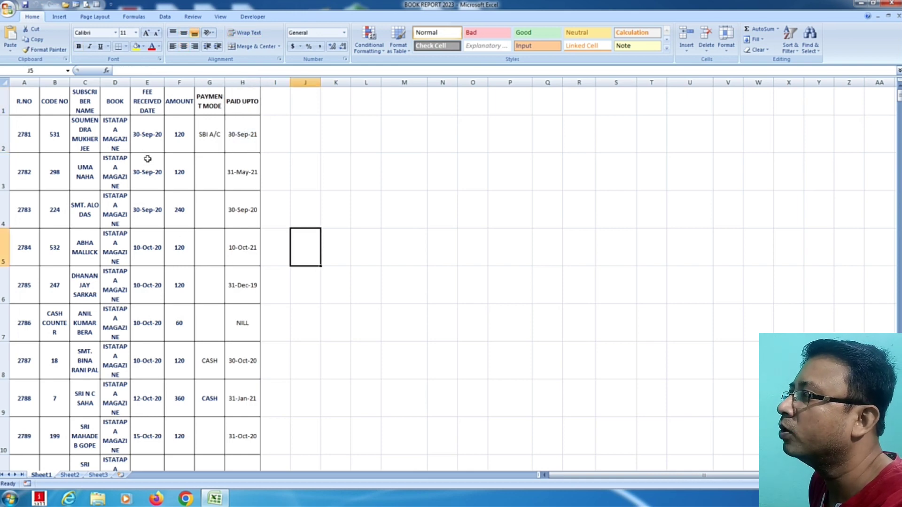
{"action": "scroll", "coordinate": [77, 310], "scroll_direction": "down", "scroll_amount": 5}
{"action": "scroll", "coordinate": [105, 347], "scroll_direction": "down", "scroll_amount": 15}
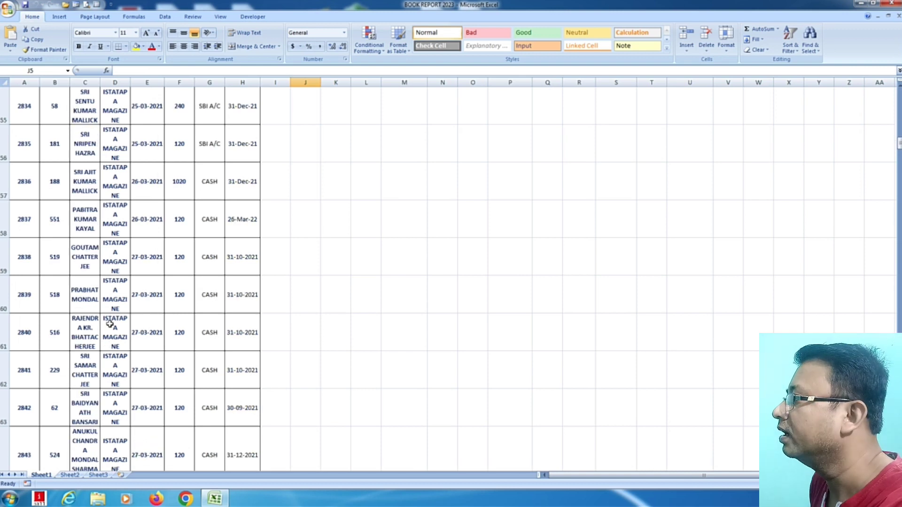
{"action": "scroll", "coordinate": [112, 322], "scroll_direction": "down", "scroll_amount": 7}
{"action": "scroll", "coordinate": [111, 323], "scroll_direction": "down", "scroll_amount": 7}
{"action": "scroll", "coordinate": [113, 323], "scroll_direction": "down", "scroll_amount": 7}
{"action": "scroll", "coordinate": [114, 325], "scroll_direction": "down", "scroll_amount": 7}
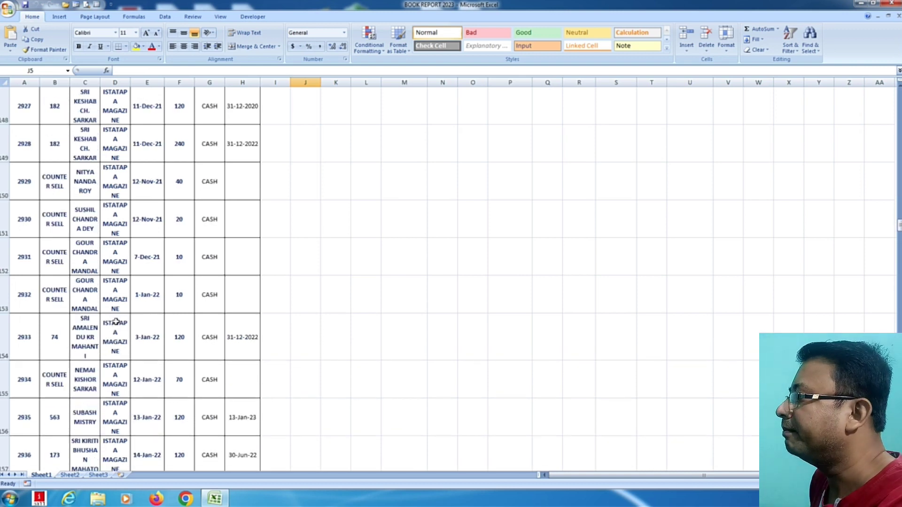
{"action": "scroll", "coordinate": [117, 326], "scroll_direction": "down", "scroll_amount": 6}
{"action": "scroll", "coordinate": [117, 327], "scroll_direction": "down", "scroll_amount": 6}
{"action": "scroll", "coordinate": [120, 324], "scroll_direction": "down", "scroll_amount": 3}
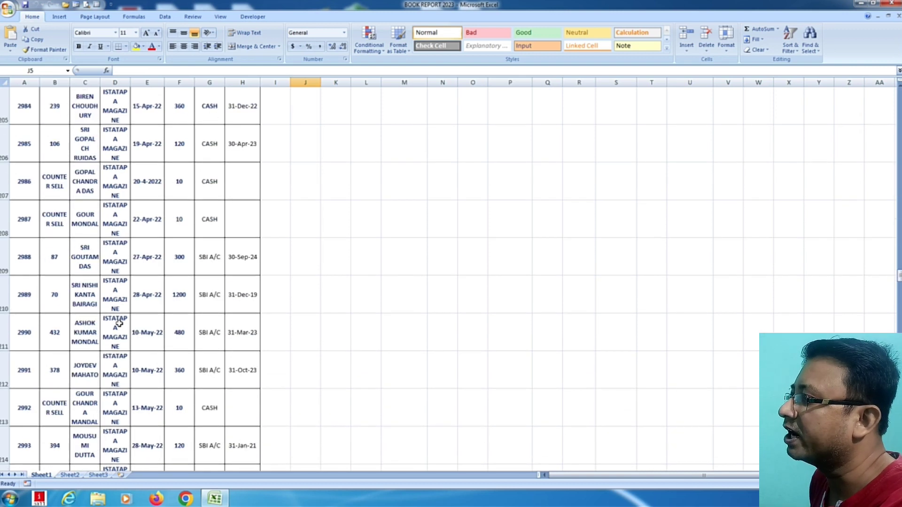
{"action": "scroll", "coordinate": [124, 317], "scroll_direction": "up", "scroll_amount": 9}
{"action": "scroll", "coordinate": [124, 317], "scroll_direction": "up", "scroll_amount": 9}
{"action": "scroll", "coordinate": [125, 314], "scroll_direction": "up", "scroll_amount": 10}
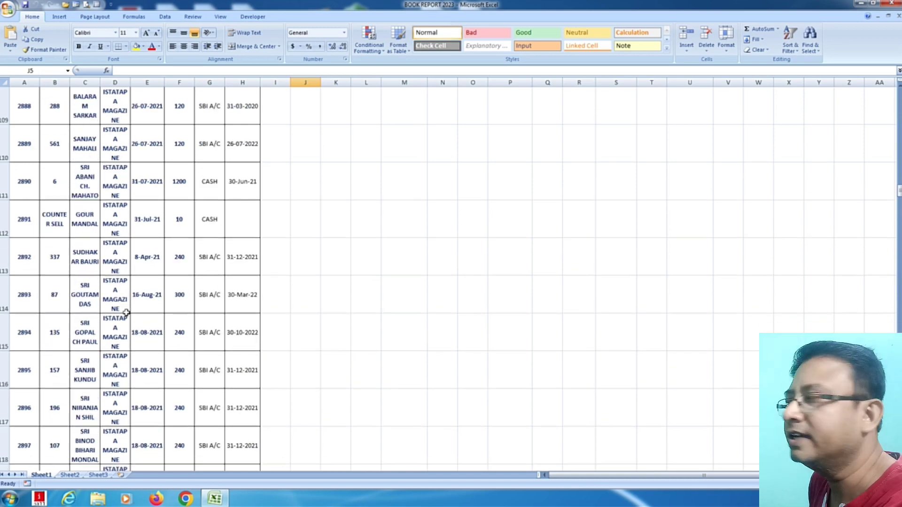
{"action": "scroll", "coordinate": [126, 311], "scroll_direction": "up", "scroll_amount": 6}
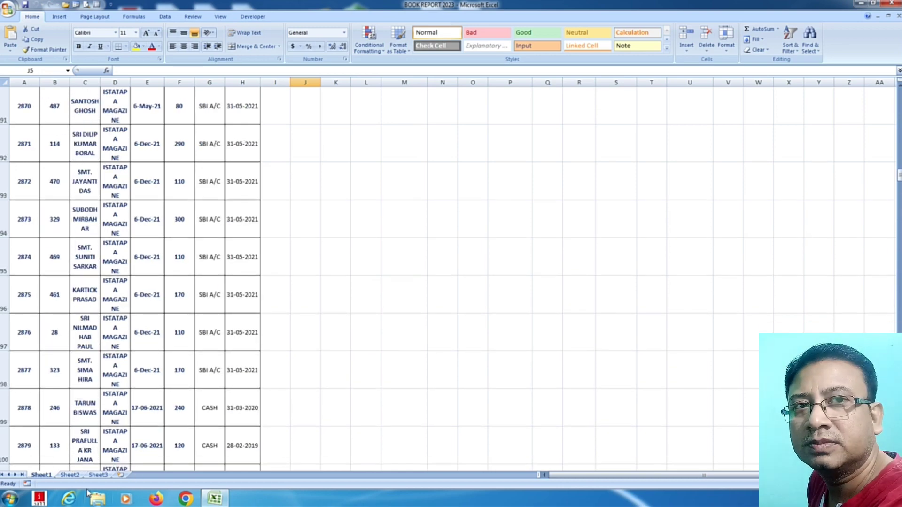
{"action": "scroll", "coordinate": [89, 423], "scroll_direction": "up", "scroll_amount": 8}
{"action": "scroll", "coordinate": [92, 404], "scroll_direction": "up", "scroll_amount": 8}
{"action": "scroll", "coordinate": [91, 400], "scroll_direction": "up", "scroll_amount": 8}
{"action": "scroll", "coordinate": [94, 397], "scroll_direction": "up", "scroll_amount": 6}
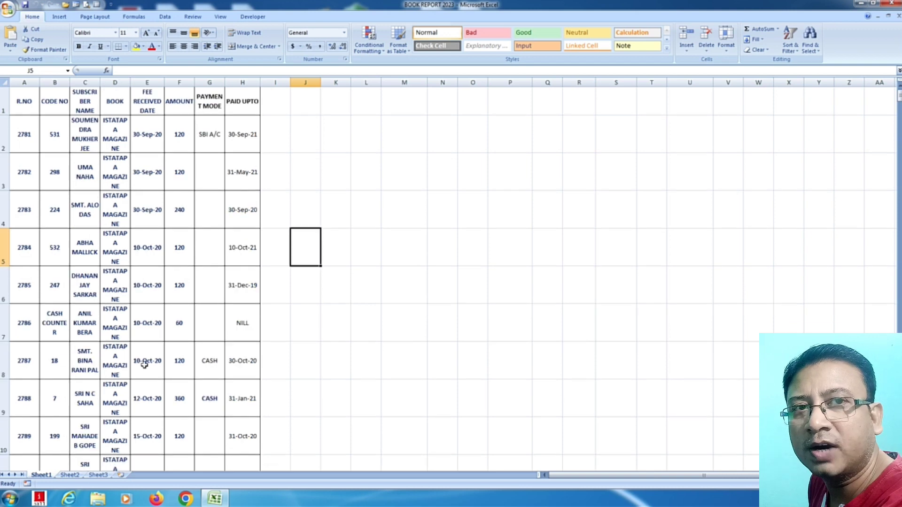
{"action": "left_click", "coordinate": [462, 183]}
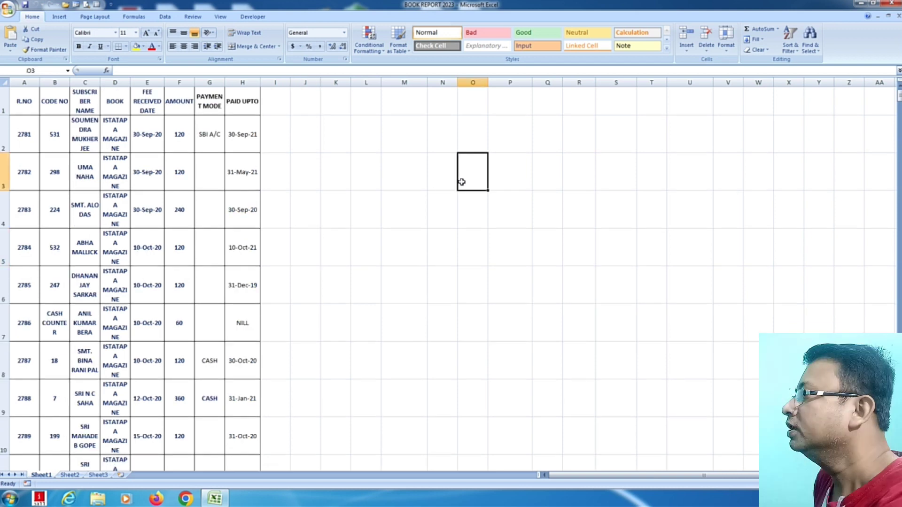
{"action": "left_click", "coordinate": [598, 272]}
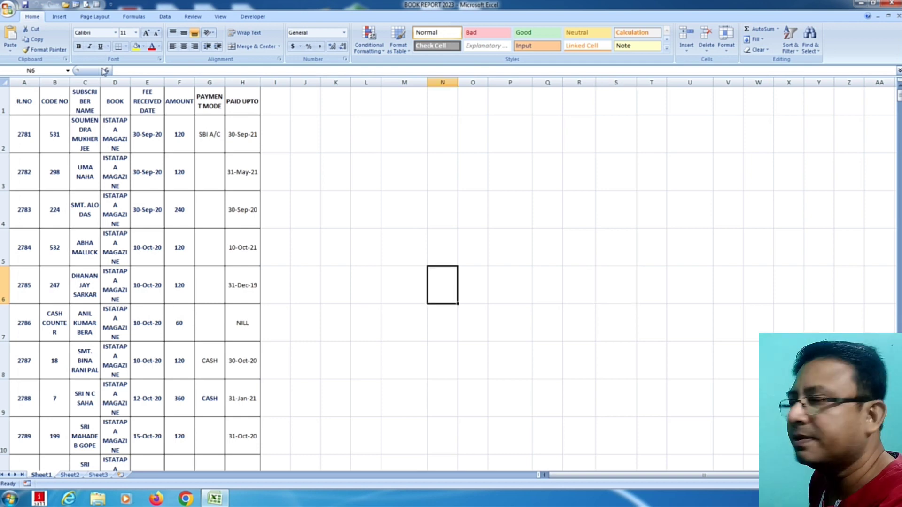
Step: Inspect the row-5 subscriber's record: amount 120, fee received 10-Oct-20, paid up to 10-Oct-21
{"action": "left_click_drag", "start_coordinate": [21, 101], "coordinate": [211, 176]}
{"action": "left_click", "coordinate": [202, 348]}
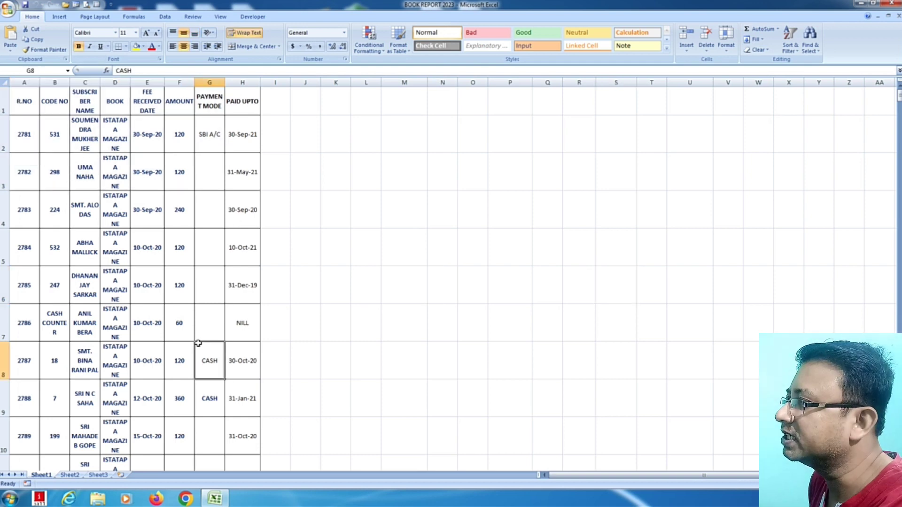
{"action": "left_click", "coordinate": [140, 216]}
{"action": "key", "text": "Left"}
{"action": "left_click", "coordinate": [142, 210]}
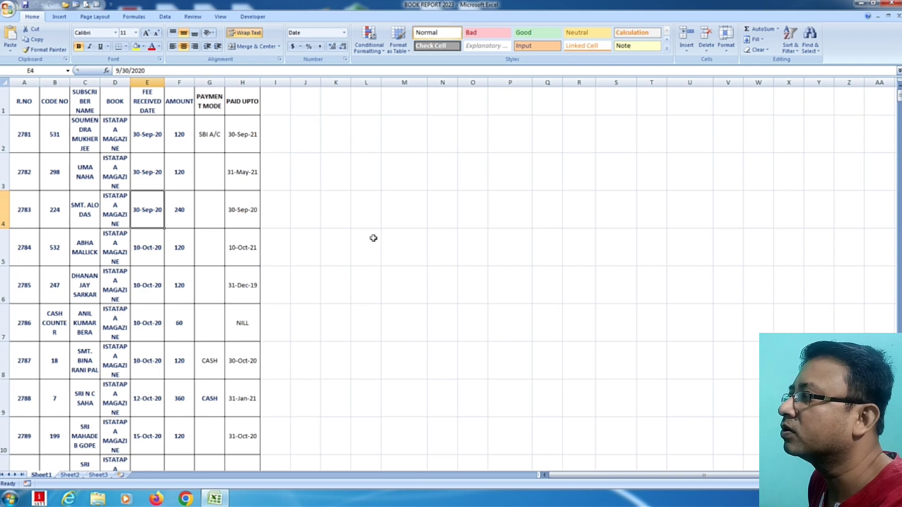
{"action": "left_click", "coordinate": [340, 285]}
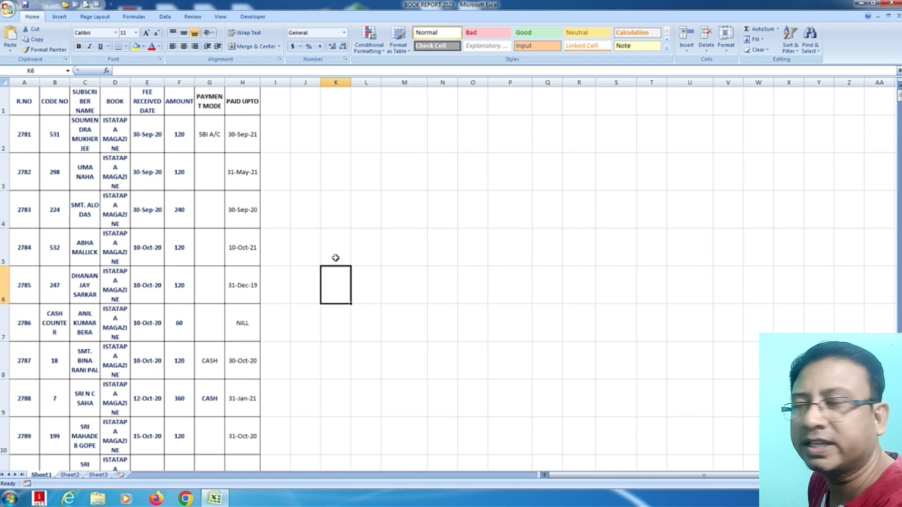
{"action": "left_click", "coordinate": [80, 175]}
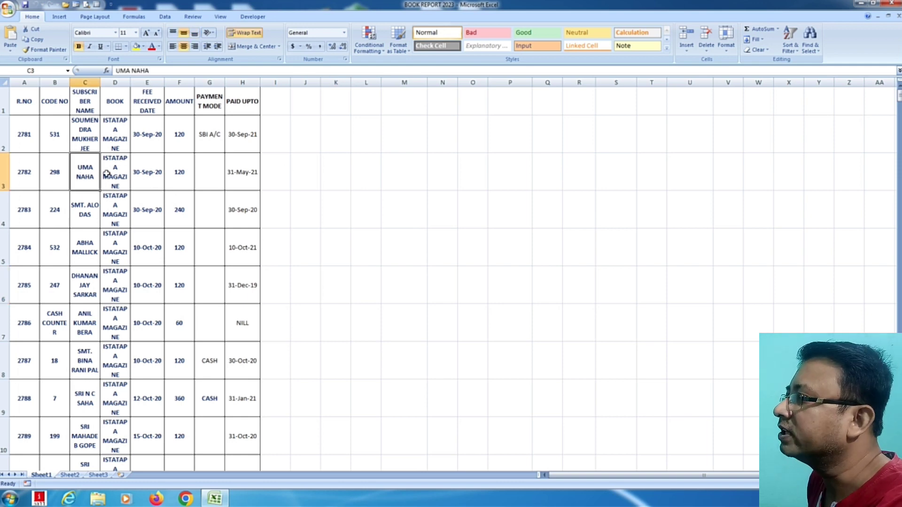
{"action": "left_click", "coordinate": [82, 198]}
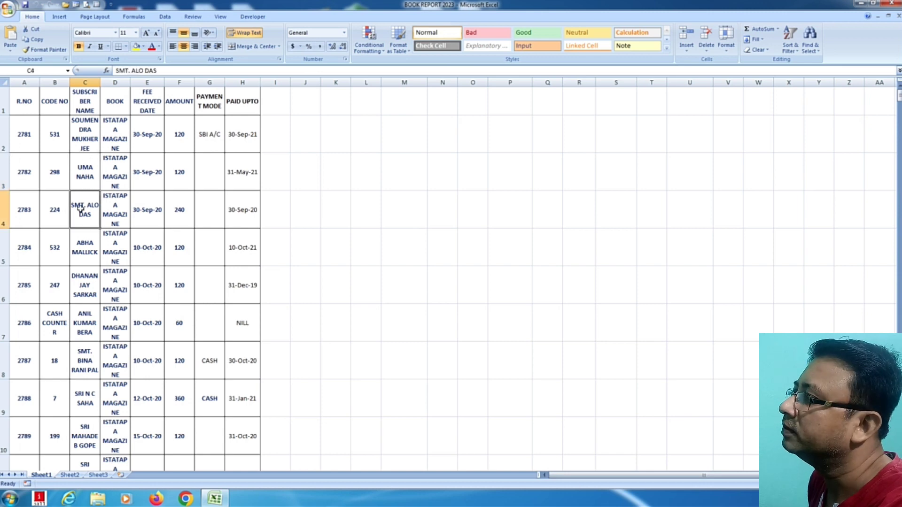
{"action": "left_click", "coordinate": [85, 258]}
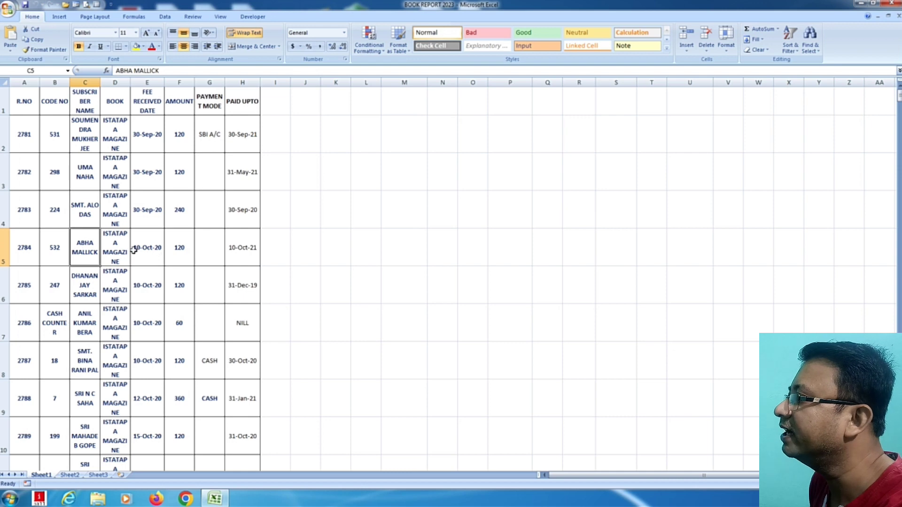
{"action": "left_click", "coordinate": [180, 253]}
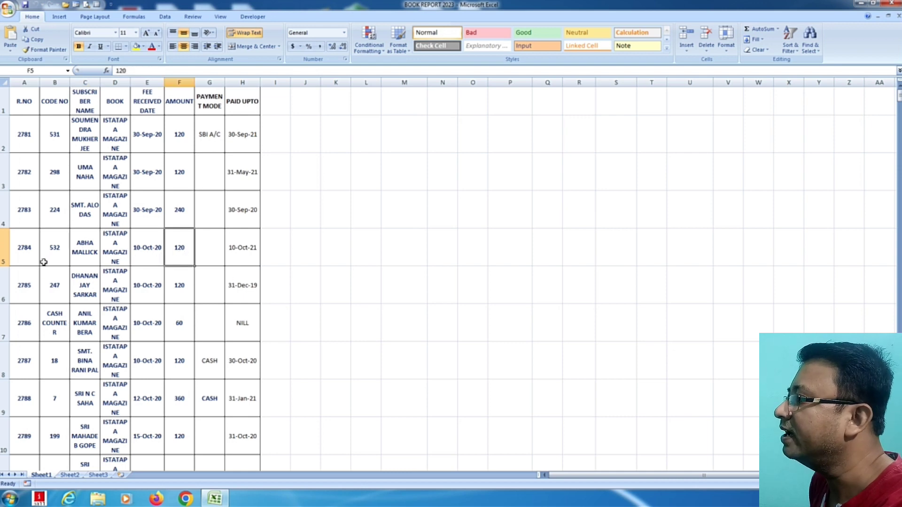
{"action": "left_click", "coordinate": [78, 252]}
{"action": "left_click", "coordinate": [228, 253]}
{"action": "left_click", "coordinate": [87, 258]}
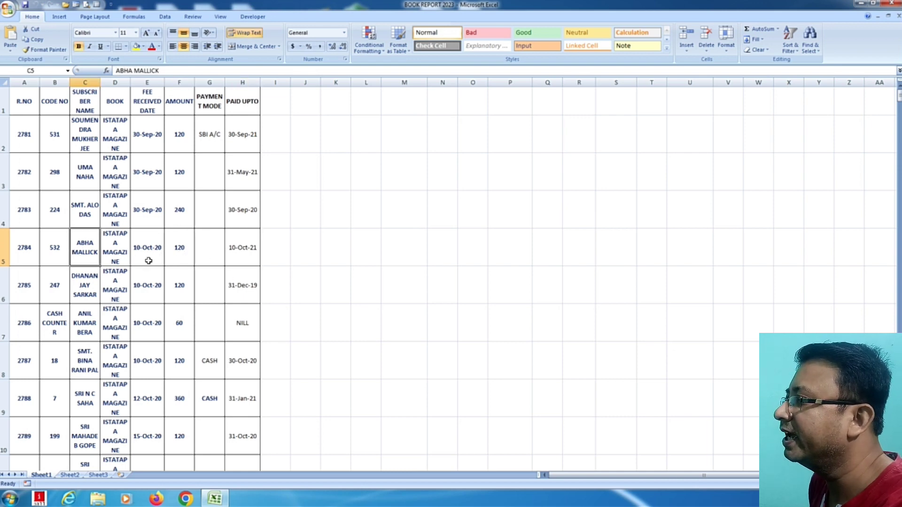
{"action": "left_click", "coordinate": [149, 260]}
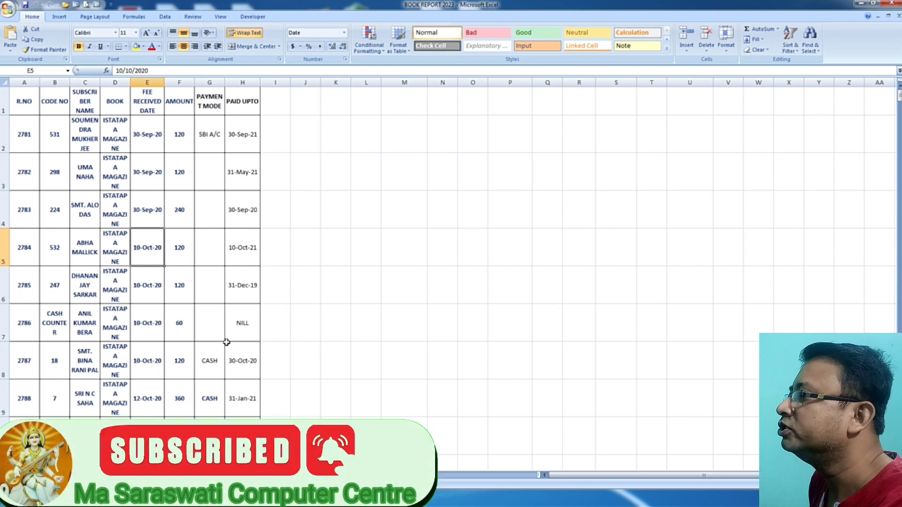
{"action": "left_click", "coordinate": [230, 256]}
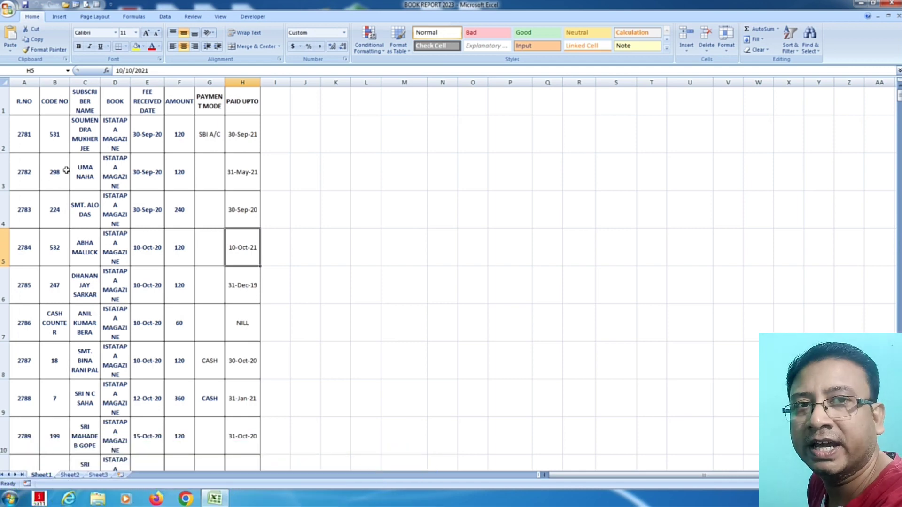
{"action": "left_click", "coordinate": [81, 254]}
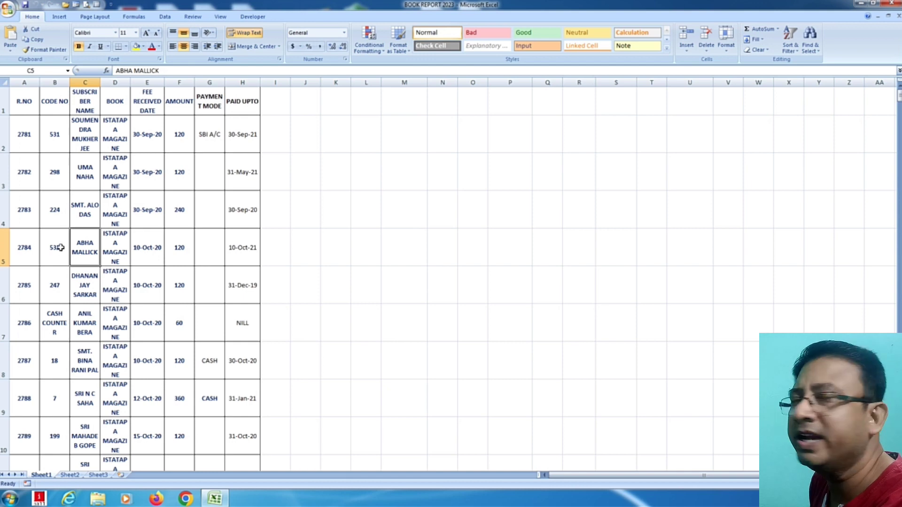
{"action": "left_click", "coordinate": [137, 256]}
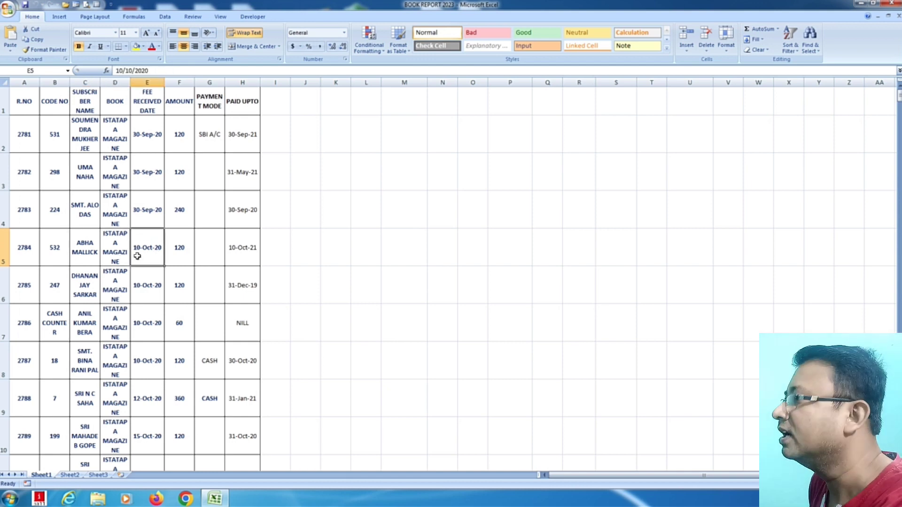
{"action": "left_click", "coordinate": [95, 252]}
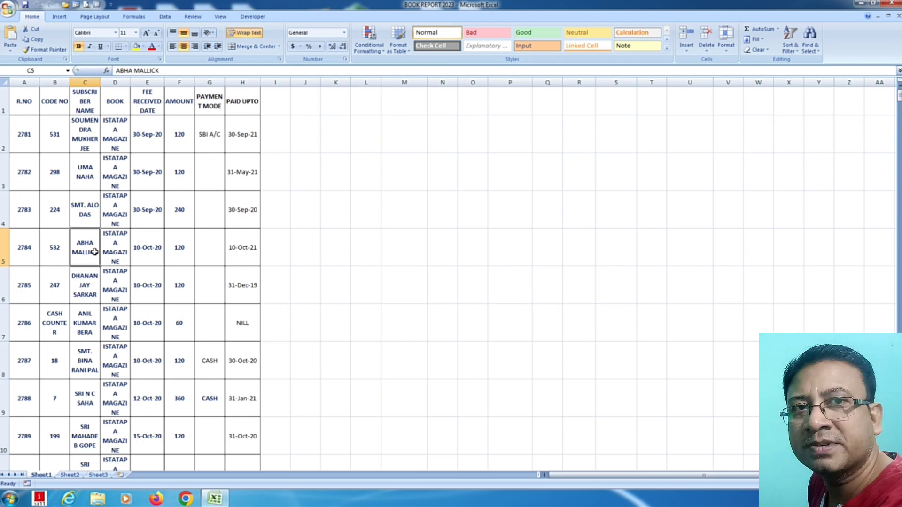
{"action": "left_click", "coordinate": [155, 285]}
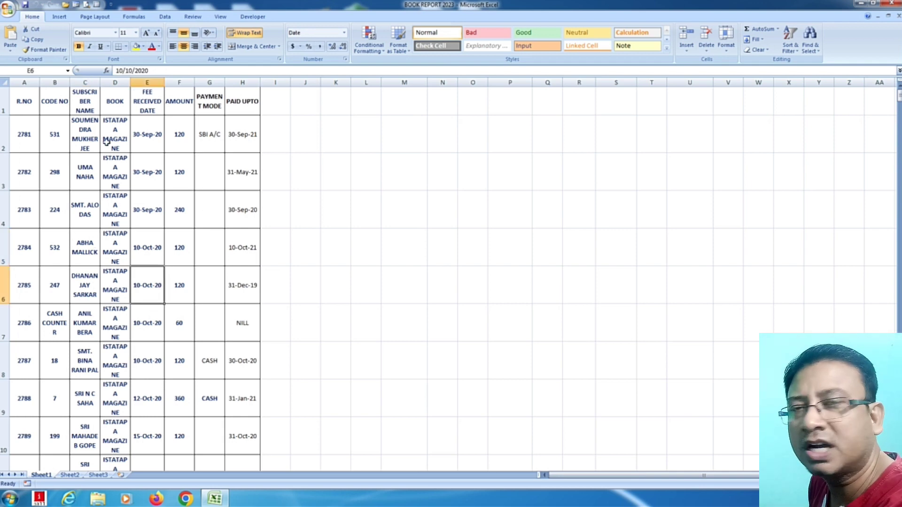
Step: Copy the SUBSCRIBER NAME heading into L1 and the row-5 subscriber's name toward L2
{"action": "left_click", "coordinate": [87, 101]}
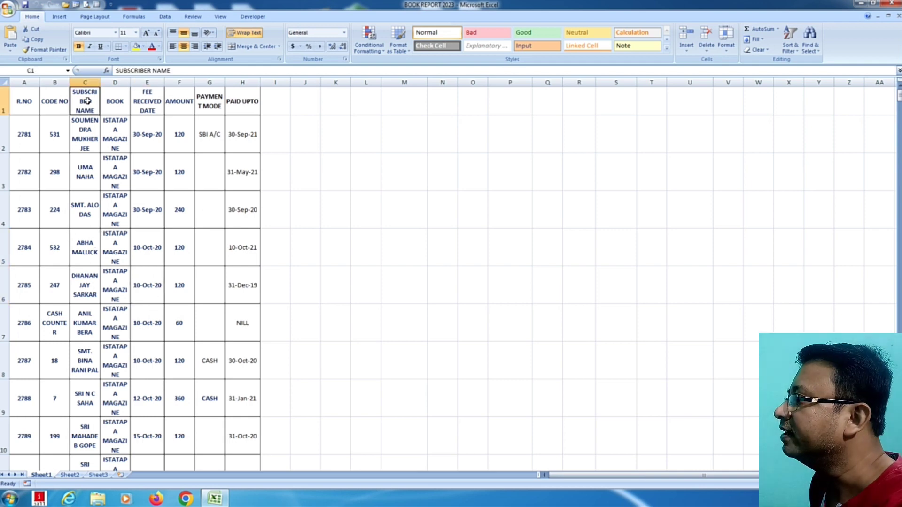
{"action": "key", "text": "ctrl+c"}
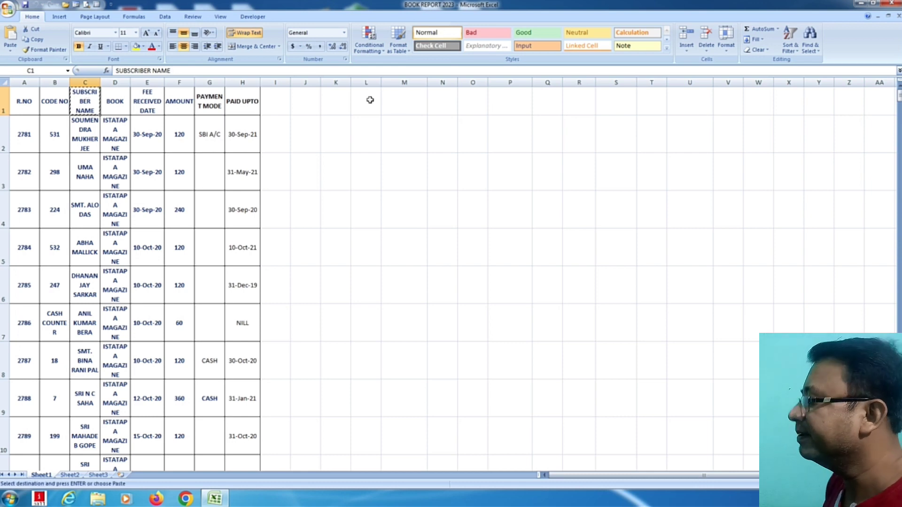
{"action": "left_click", "coordinate": [368, 101]}
{"action": "key", "text": "ctrl+v"}
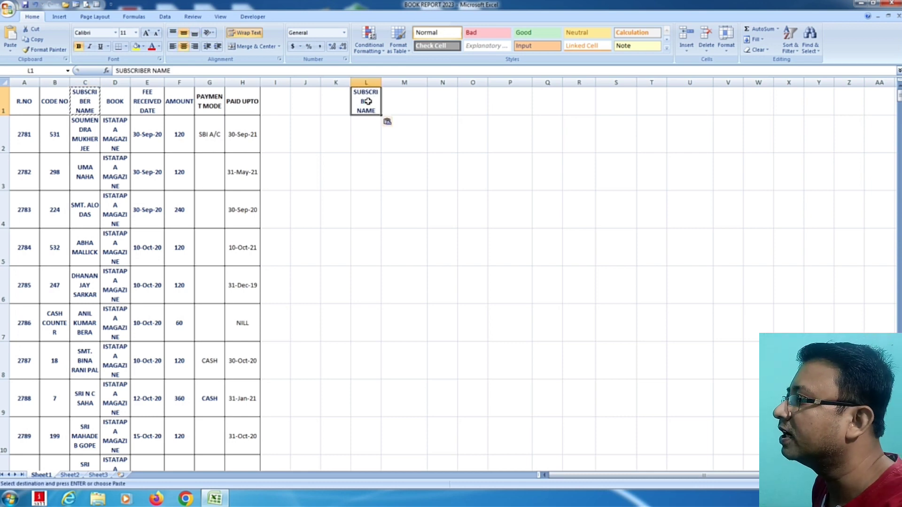
{"action": "left_click", "coordinate": [83, 249]}
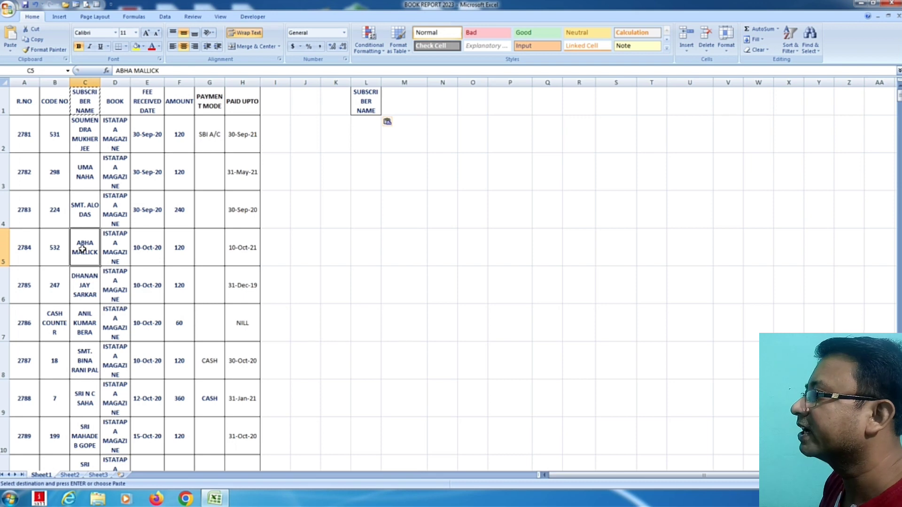
{"action": "key", "text": "ctrl+c"}
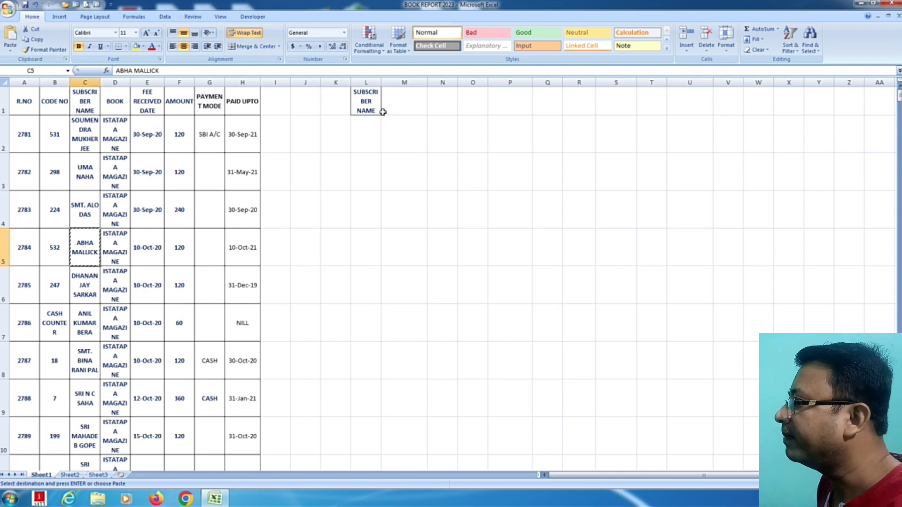
{"action": "left_click", "coordinate": [367, 130]}
{"action": "key", "text": "ctrl+v"}
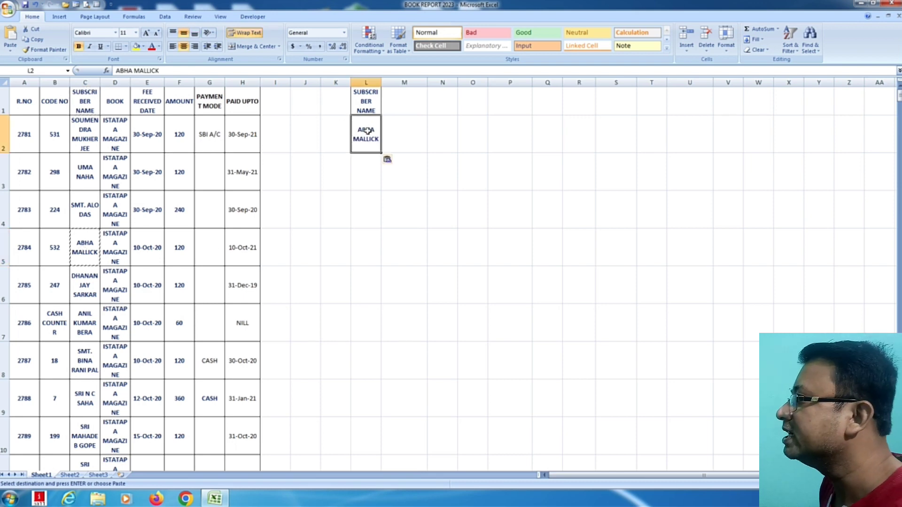
{"action": "left_click", "coordinate": [424, 356]}
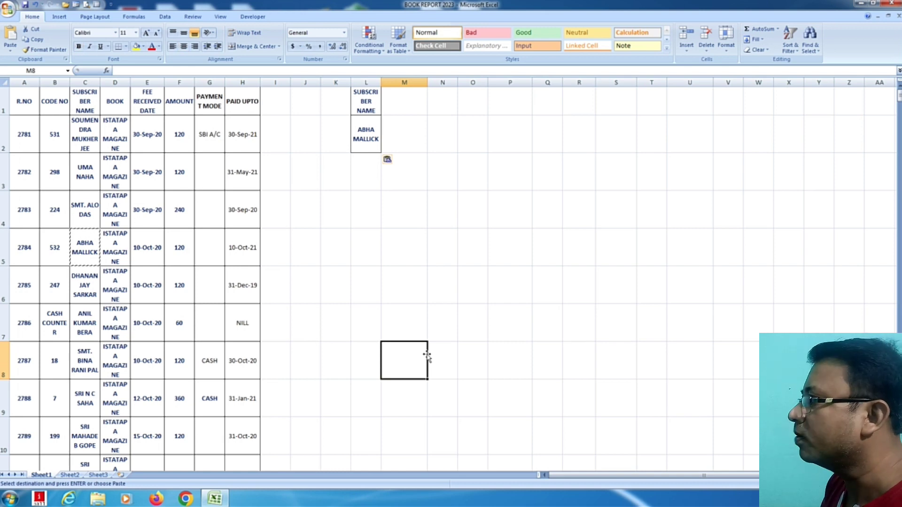
{"action": "left_click", "coordinate": [426, 225]}
{"action": "left_click", "coordinate": [361, 158]}
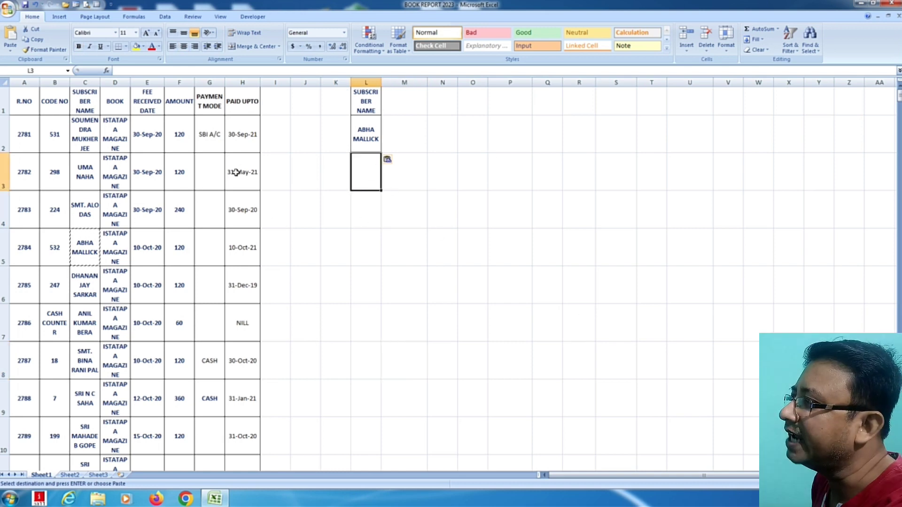
{"action": "left_click", "coordinate": [365, 131]}
{"action": "left_click", "coordinate": [379, 170]}
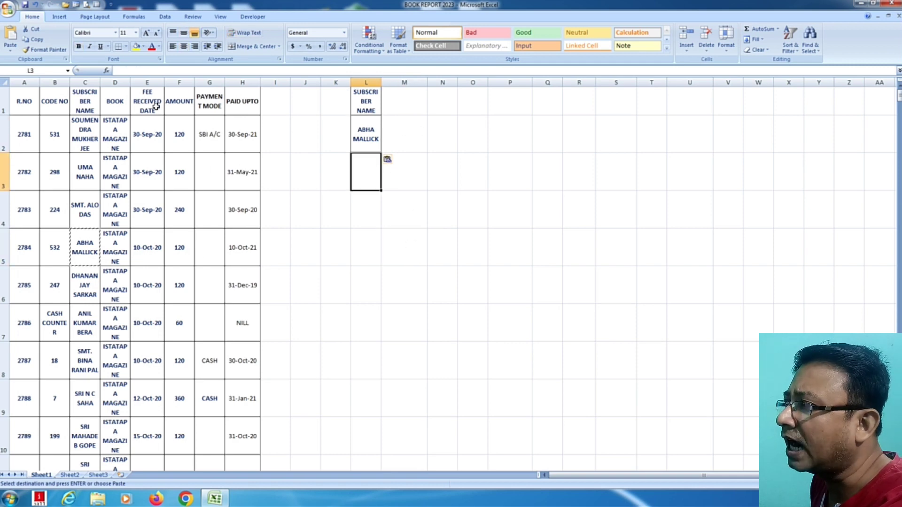
{"action": "left_click_drag", "start_coordinate": [22, 107], "coordinate": [242, 101]}
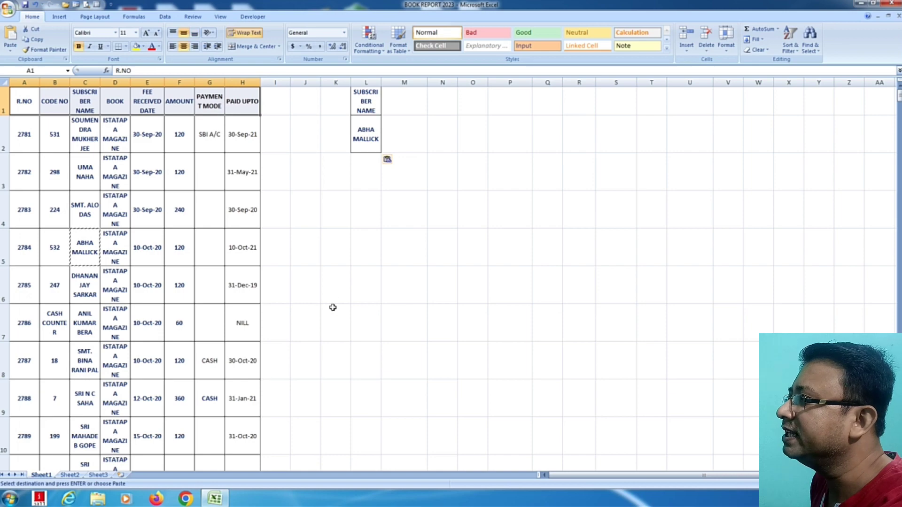
{"action": "scroll", "coordinate": [236, 319], "scroll_direction": "down", "scroll_amount": 12}
{"action": "scroll", "coordinate": [235, 319], "scroll_direction": "down", "scroll_amount": 9}
{"action": "scroll", "coordinate": [236, 319], "scroll_direction": "down", "scroll_amount": 9}
{"action": "scroll", "coordinate": [235, 320], "scroll_direction": "down", "scroll_amount": 9}
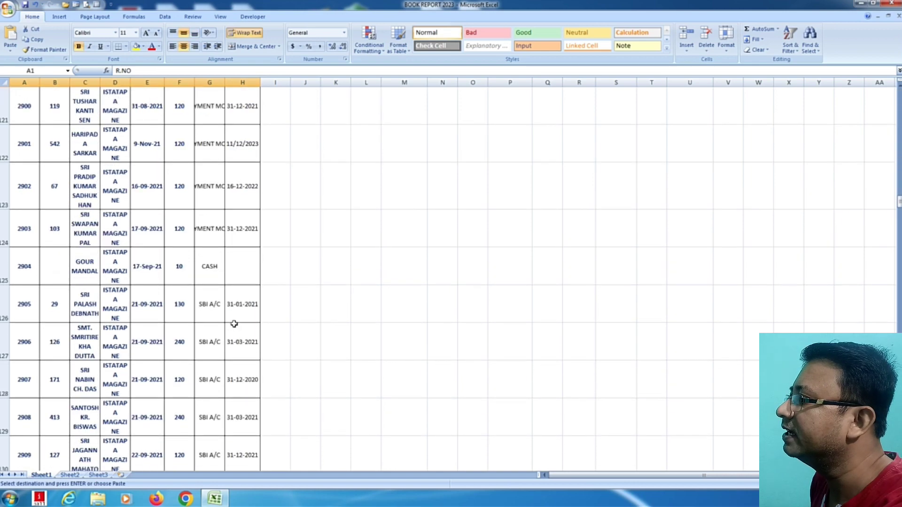
{"action": "scroll", "coordinate": [234, 324], "scroll_direction": "down", "scroll_amount": 6}
{"action": "scroll", "coordinate": [234, 324], "scroll_direction": "down", "scroll_amount": 8}
{"action": "scroll", "coordinate": [235, 323], "scroll_direction": "down", "scroll_amount": 8}
{"action": "scroll", "coordinate": [238, 323], "scroll_direction": "down", "scroll_amount": 8}
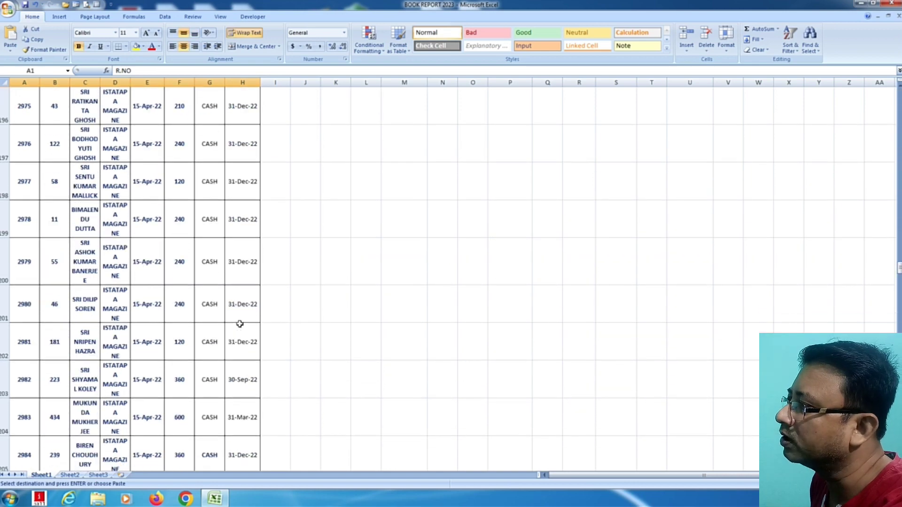
{"action": "scroll", "coordinate": [242, 324], "scroll_direction": "down", "scroll_amount": 9}
{"action": "scroll", "coordinate": [245, 324], "scroll_direction": "down", "scroll_amount": 2}
{"action": "scroll", "coordinate": [245, 326], "scroll_direction": "down", "scroll_amount": 2}
{"action": "scroll", "coordinate": [244, 329], "scroll_direction": "down", "scroll_amount": 2}
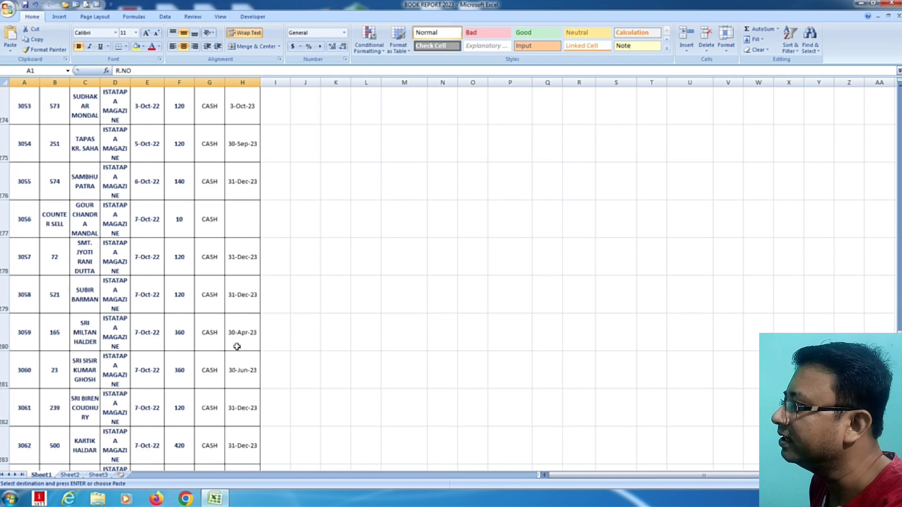
{"action": "scroll", "coordinate": [246, 331], "scroll_direction": "down", "scroll_amount": 2}
{"action": "scroll", "coordinate": [256, 352], "scroll_direction": "down", "scroll_amount": 5}
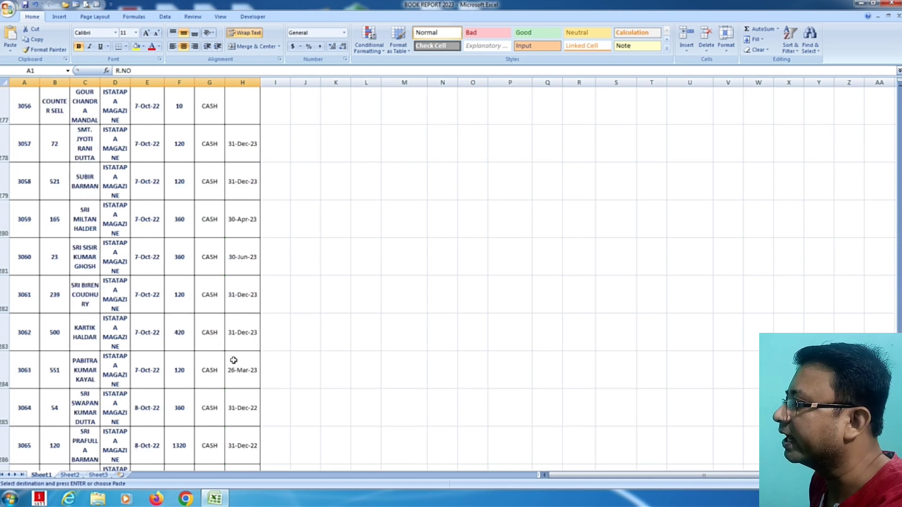
{"action": "scroll", "coordinate": [227, 365], "scroll_direction": "down", "scroll_amount": 7}
{"action": "scroll", "coordinate": [232, 375], "scroll_direction": "down", "scroll_amount": 7}
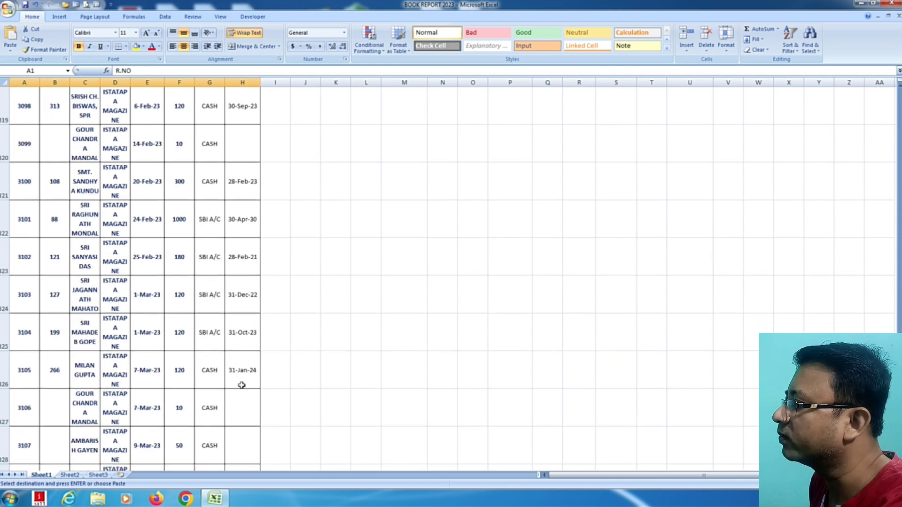
{"action": "left_click", "coordinate": [249, 377]}
{"action": "scroll", "coordinate": [249, 378], "scroll_direction": "down", "scroll_amount": 6}
{"action": "scroll", "coordinate": [250, 379], "scroll_direction": "down", "scroll_amount": 7}
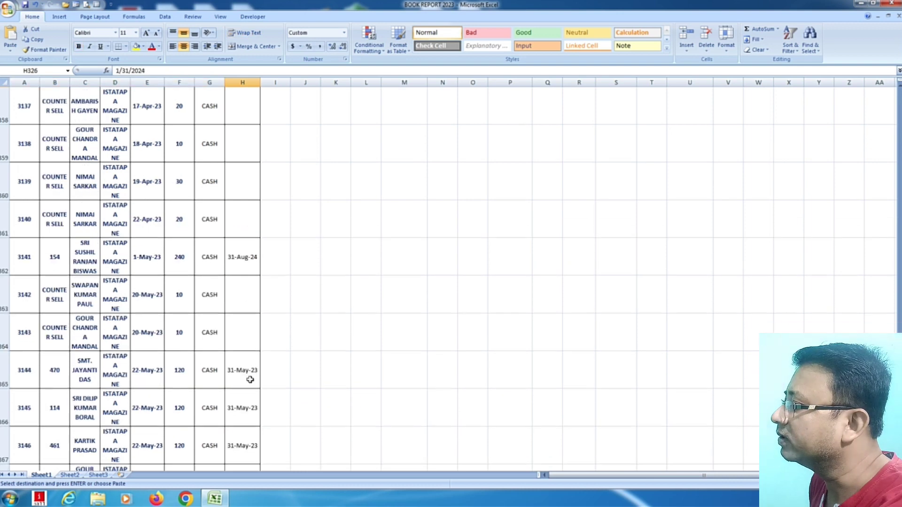
{"action": "scroll", "coordinate": [250, 380], "scroll_direction": "down", "scroll_amount": 6}
{"action": "scroll", "coordinate": [258, 395], "scroll_direction": "down", "scroll_amount": 6}
{"action": "scroll", "coordinate": [255, 392], "scroll_direction": "down", "scroll_amount": 6}
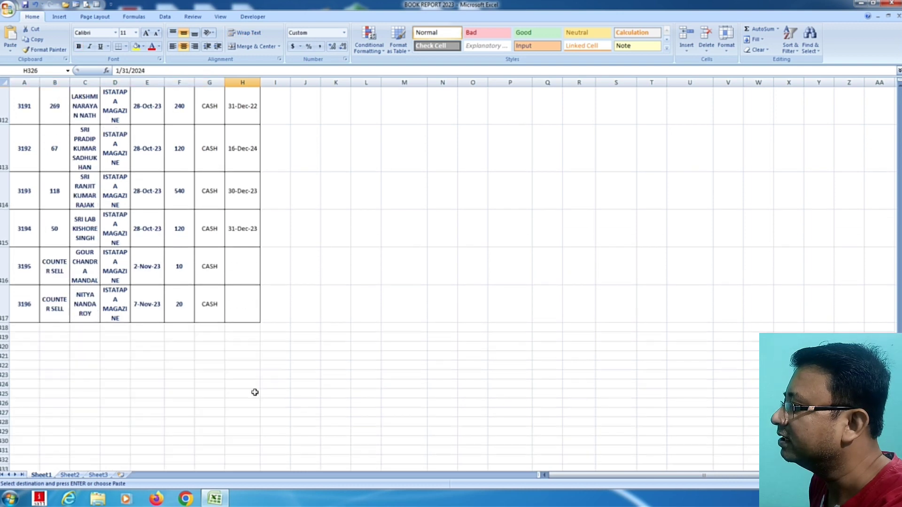
{"action": "scroll", "coordinate": [252, 393], "scroll_direction": "down", "scroll_amount": 1}
{"action": "scroll", "coordinate": [278, 369], "scroll_direction": "up", "scroll_amount": 5}
{"action": "scroll", "coordinate": [278, 369], "scroll_direction": "down", "scroll_amount": 3}
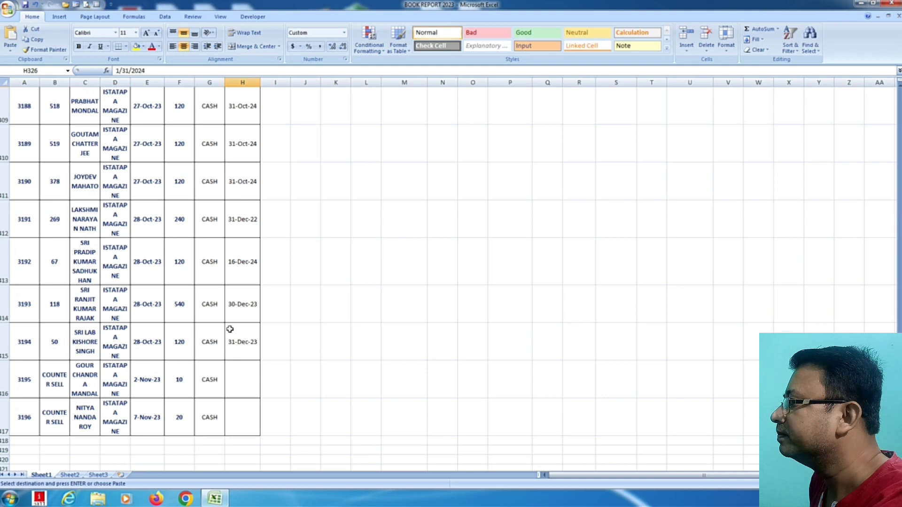
{"action": "left_click", "coordinate": [251, 340]}
{"action": "scroll", "coordinate": [158, 347], "scroll_direction": "up", "scroll_amount": 13}
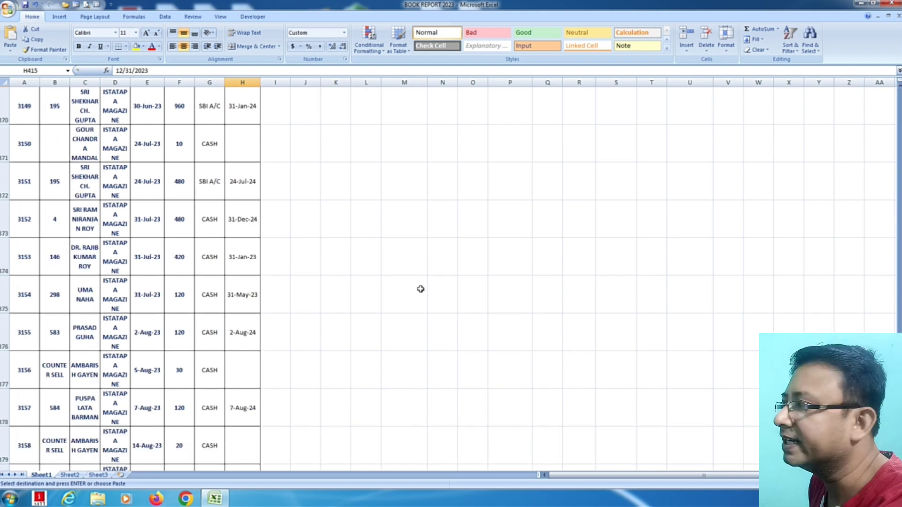
{"action": "key", "text": "ctrl+Home"}
{"action": "left_click", "coordinate": [373, 170]}
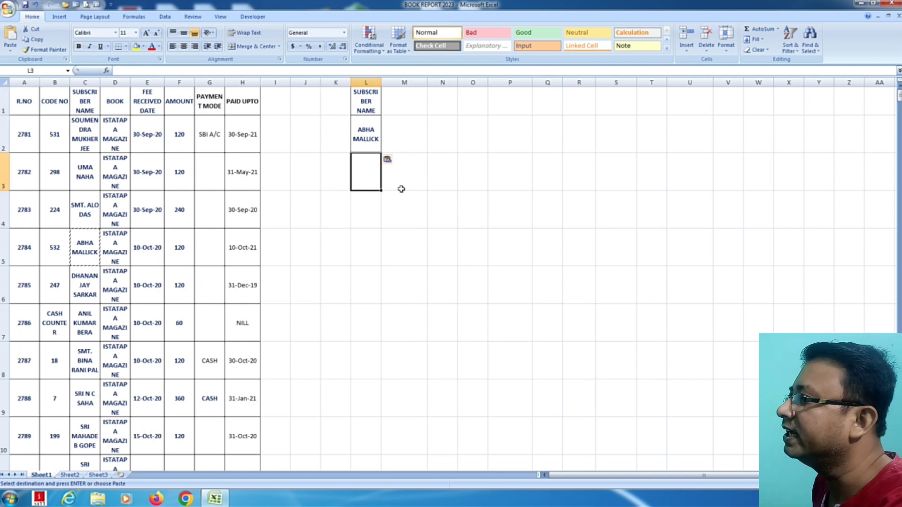
Step: Check the L1:L2 criteria cells, then bring up the Data ribbon's Sort & Filter tools
{"action": "left_click", "coordinate": [343, 245]}
{"action": "left_click", "coordinate": [365, 162]}
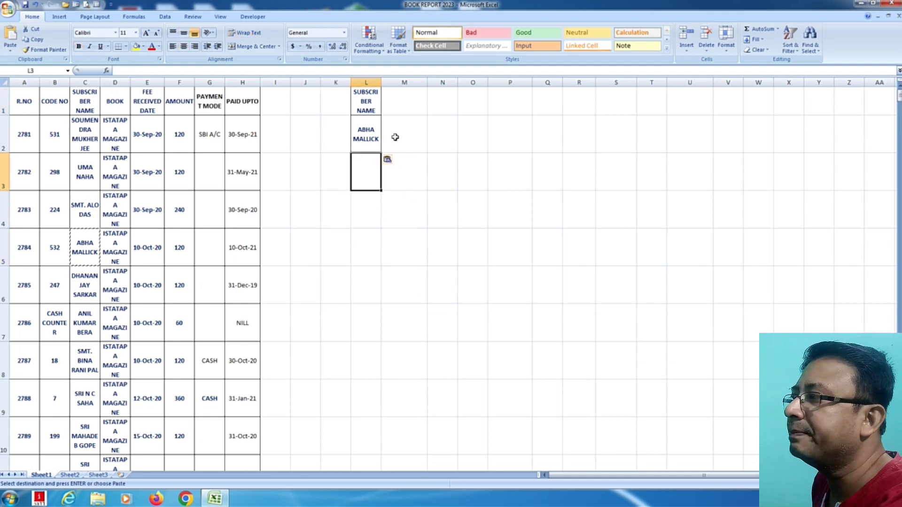
{"action": "left_click", "coordinate": [372, 142]}
{"action": "left_click", "coordinate": [370, 177]}
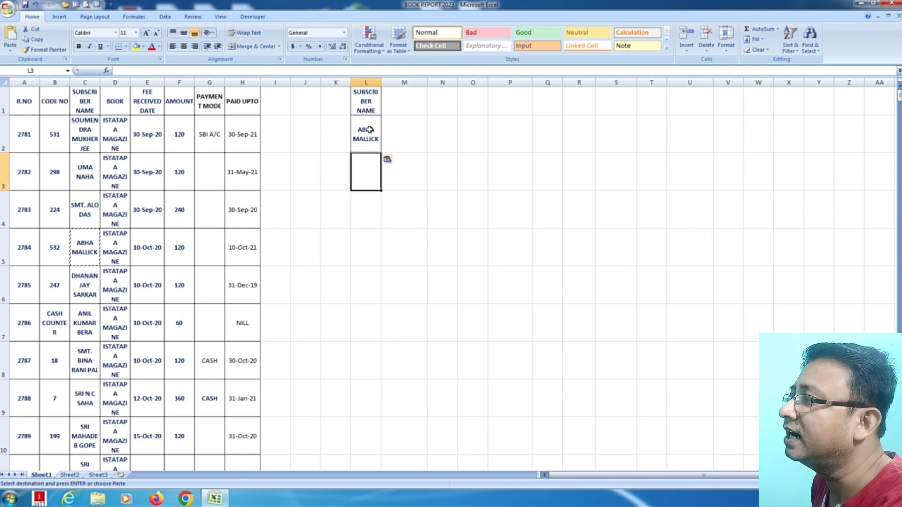
{"action": "left_click", "coordinate": [346, 278]}
{"action": "left_click", "coordinate": [369, 165]}
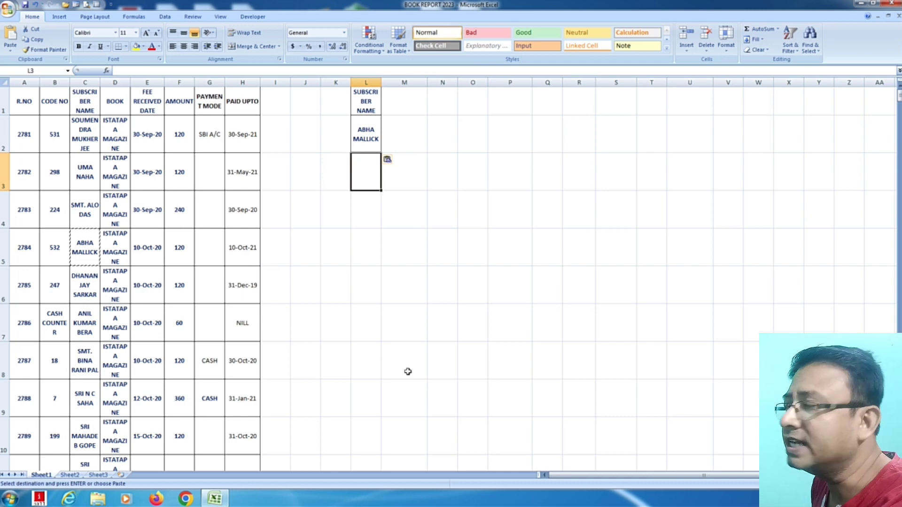
{"action": "left_click", "coordinate": [405, 209]}
{"action": "left_click", "coordinate": [354, 172]}
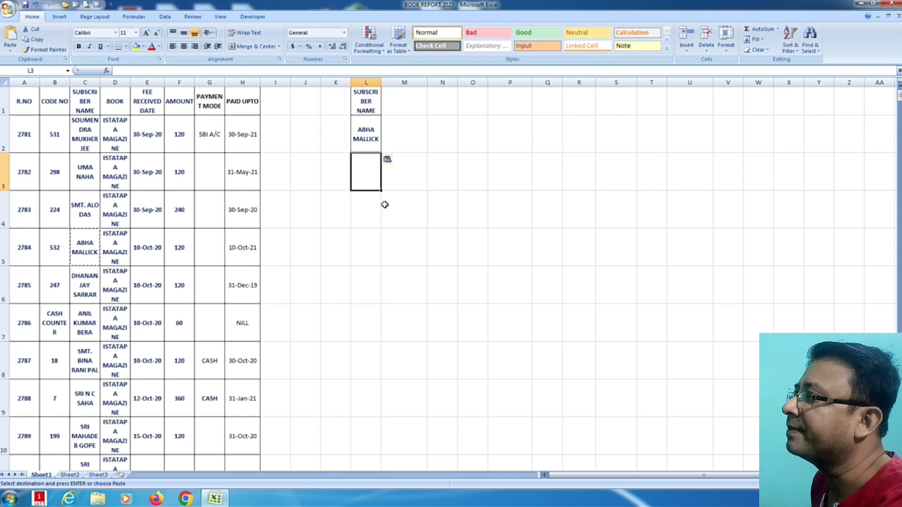
{"action": "left_click", "coordinate": [165, 18]}
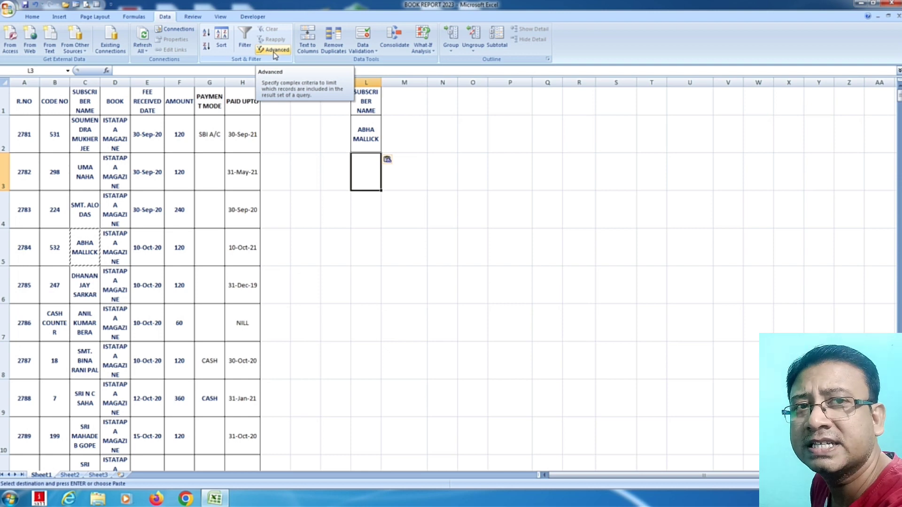
Step: Open Advanced Filter and choose to copy results to another location
{"action": "left_click", "coordinate": [274, 52]}
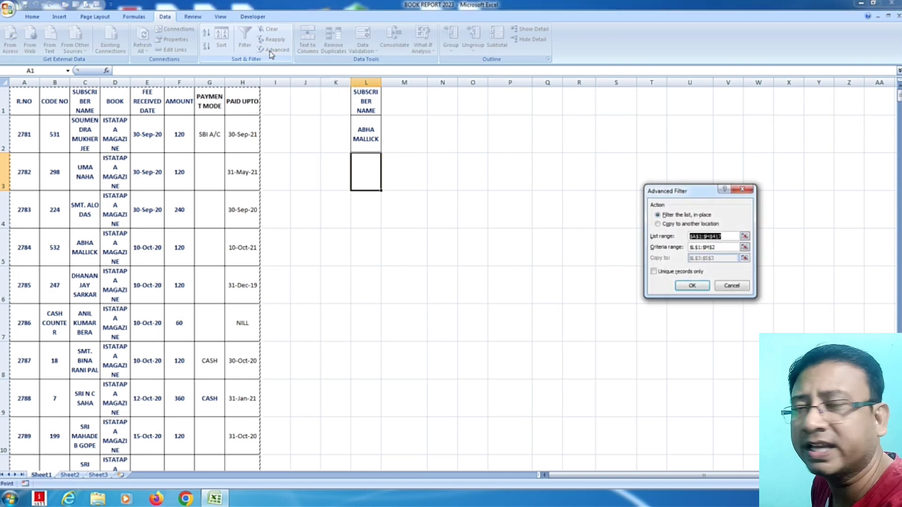
{"action": "left_click_drag", "start_coordinate": [686, 190], "coordinate": [623, 152]}
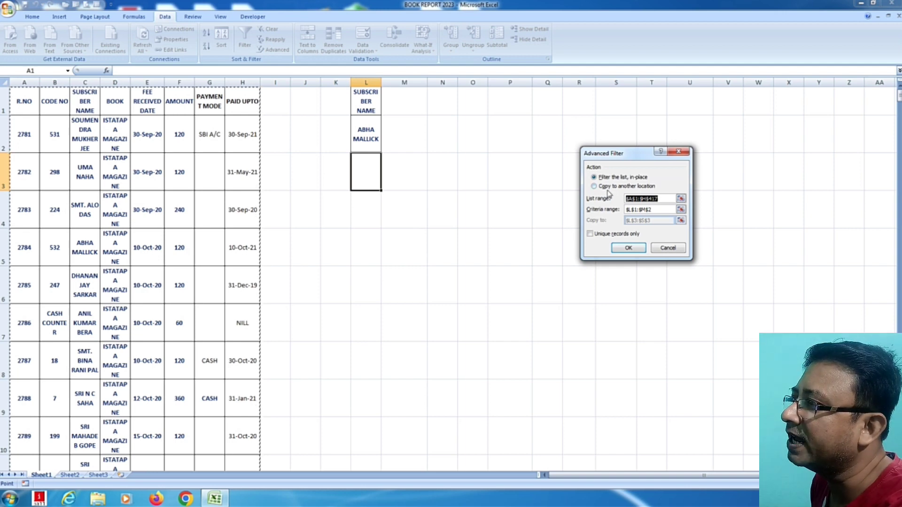
{"action": "left_click", "coordinate": [611, 188]}
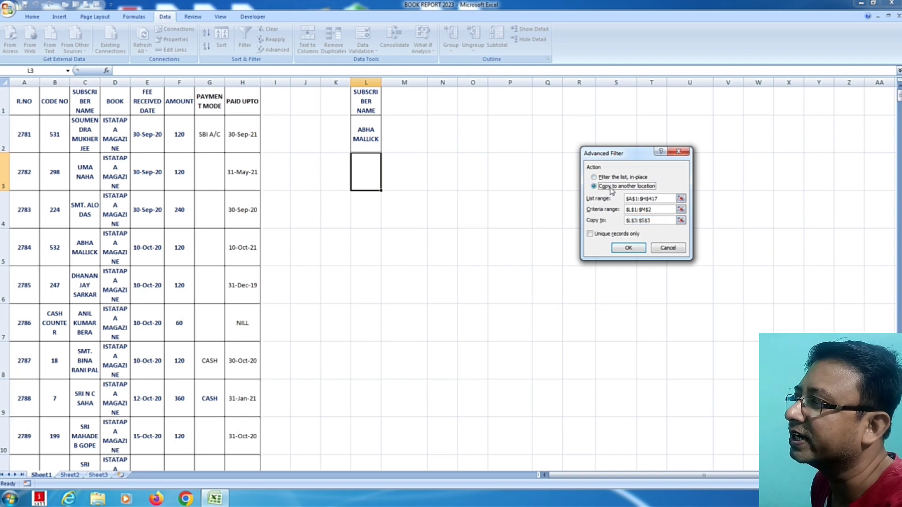
Step: Clear the List range entry and start reselecting the Sheet1 table from A1
{"action": "left_click", "coordinate": [662, 199]}
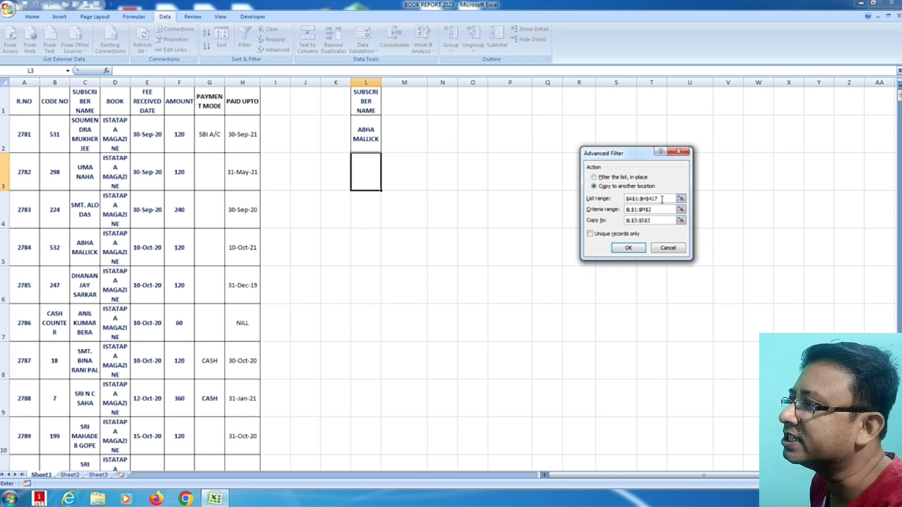
{"action": "double_click", "coordinate": [662, 199]}
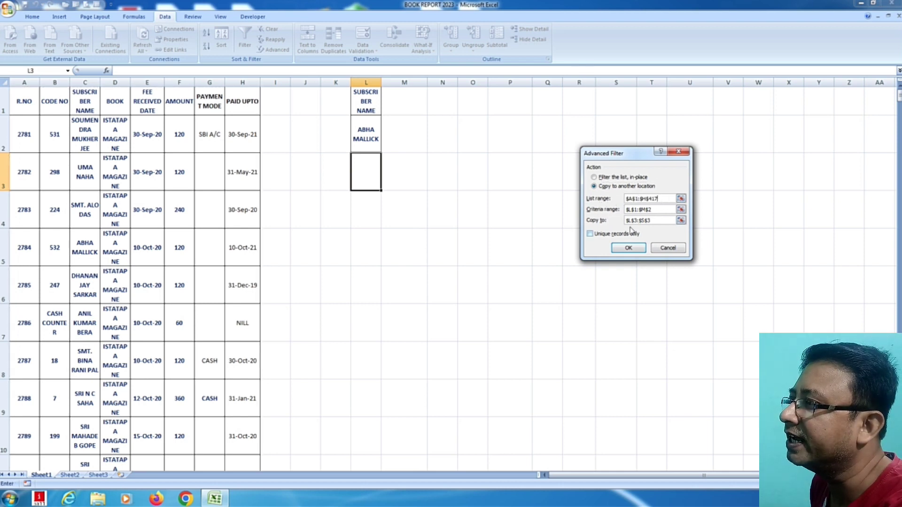
{"action": "left_click_drag", "start_coordinate": [665, 199], "coordinate": [610, 198]}
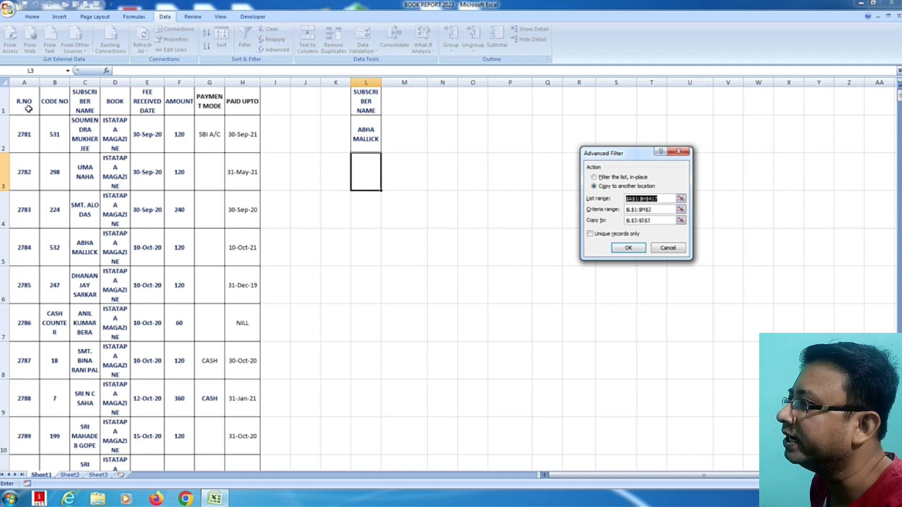
{"action": "left_click_drag", "start_coordinate": [28, 109], "coordinate": [225, 499]}
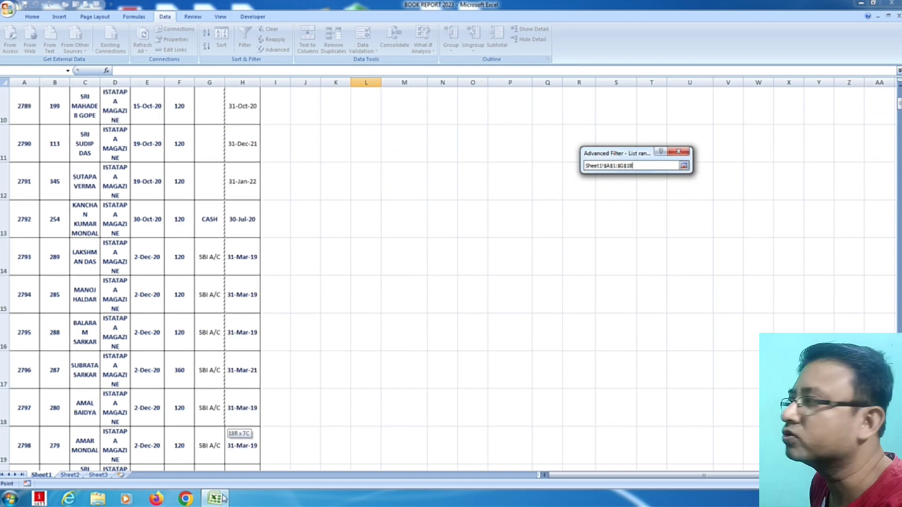
Step: Extend the list range selection to $A$1:$H$417 and confirm it
{"action": "mouse_move", "coordinate": [224, 499]}
{"action": "left_mouse_down"}
{"action": "mouse_move", "coordinate": [260, 389]}
{"action": "mouse_move", "coordinate": [243, 504]}
{"action": "mouse_move", "coordinate": [238, 487]}
{"action": "left_mouse_up"}
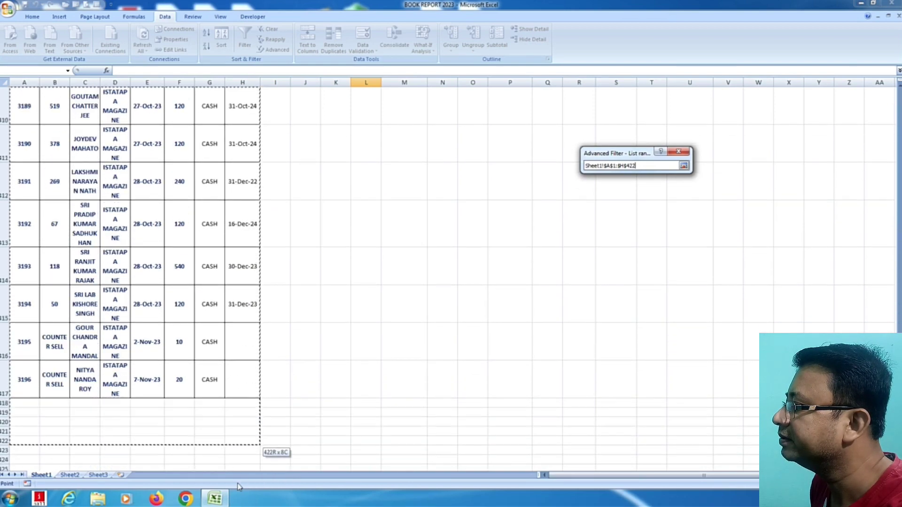
{"action": "left_click_drag", "start_coordinate": [238, 486], "coordinate": [237, 397]}
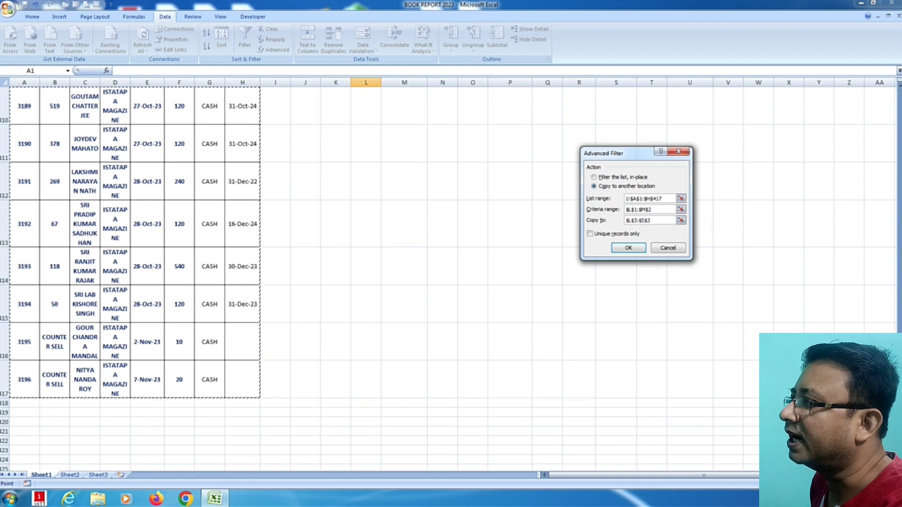
{"action": "key", "text": "Return"}
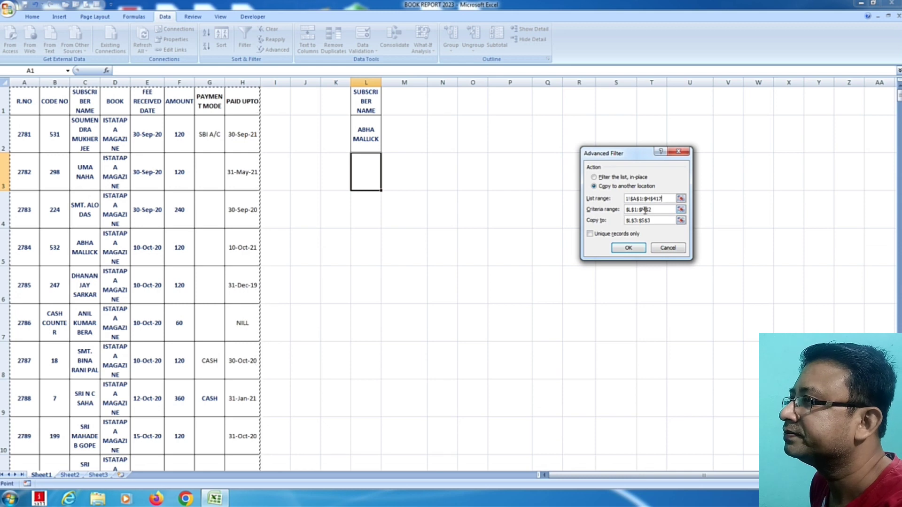
Step: Set the Criteria range to L1:L2, the SUBSCRIBER NAME heading and its name
{"action": "left_click", "coordinate": [626, 212]}
{"action": "key", "text": "Tab"}
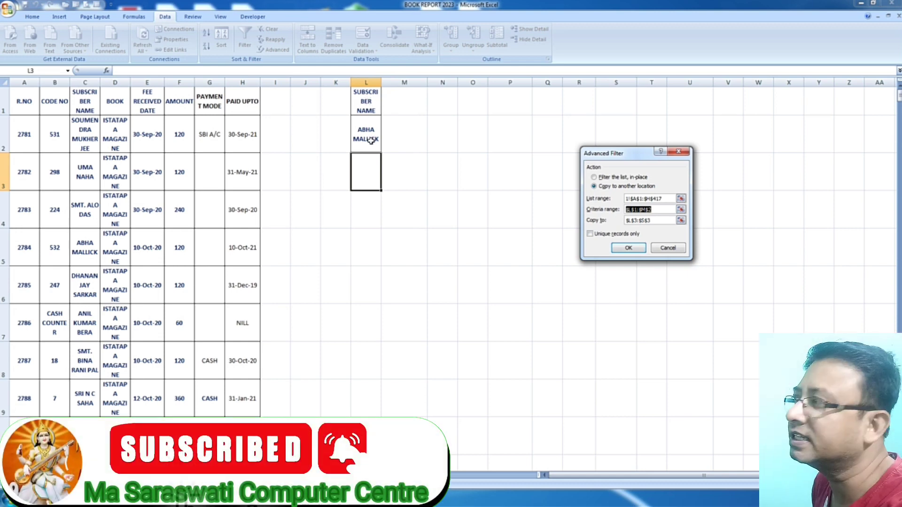
{"action": "left_click_drag", "start_coordinate": [366, 99], "coordinate": [368, 129]}
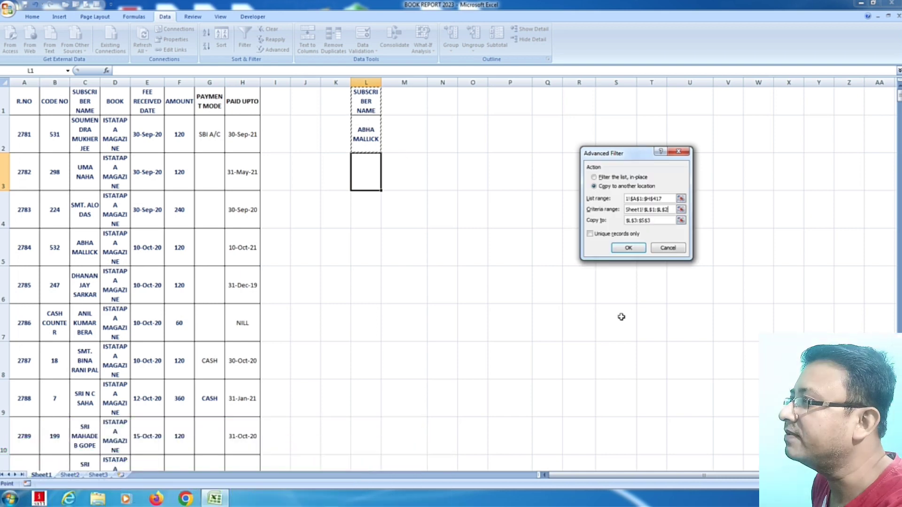
Step: Set the Copy to destination to cell L3
{"action": "left_click", "coordinate": [659, 222]}
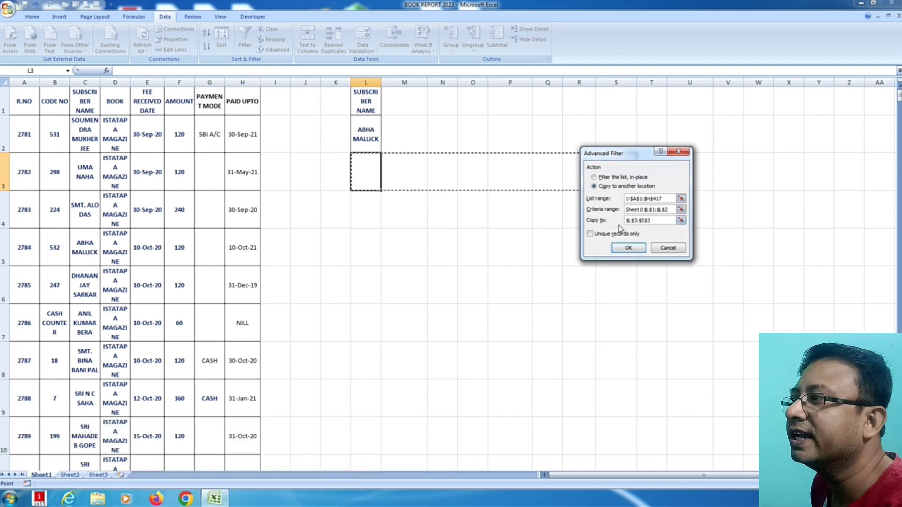
{"action": "left_click", "coordinate": [622, 225]}
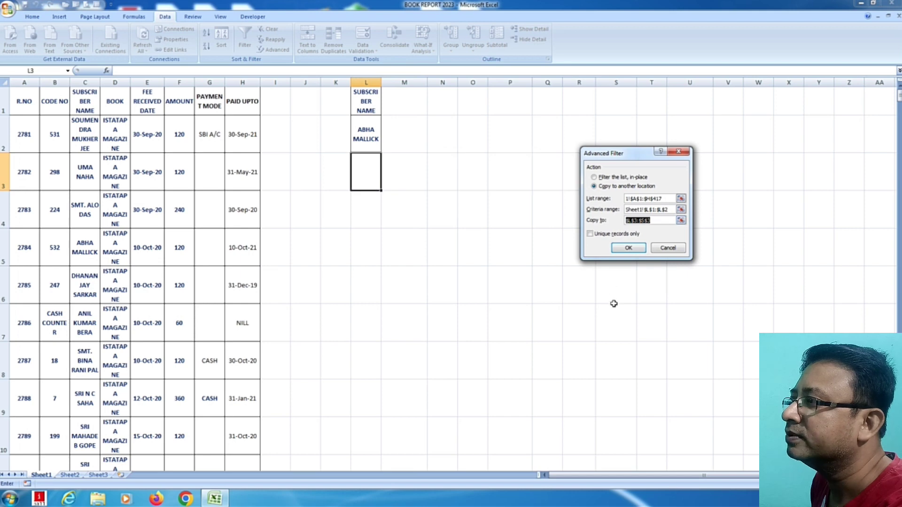
{"action": "left_click", "coordinate": [362, 170]}
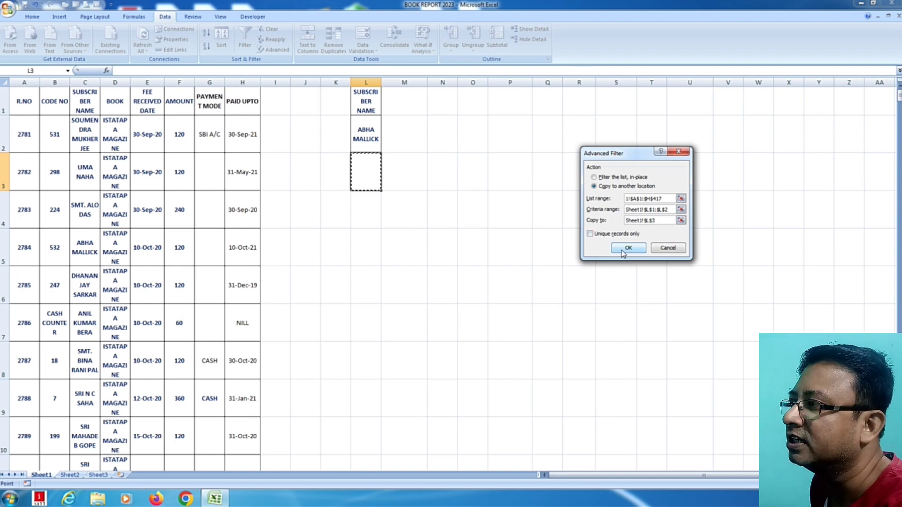
Step: Run the filter and verify the copied record in L3:S4: code 532, paid up to 10-Oct-21
{"action": "left_click", "coordinate": [630, 248]}
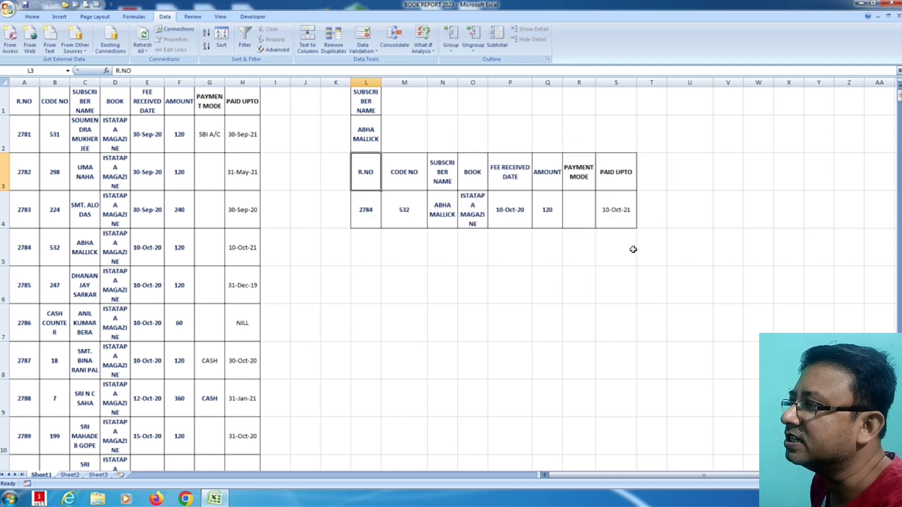
{"action": "left_click", "coordinate": [501, 322]}
{"action": "left_click", "coordinate": [366, 209]}
{"action": "left_click", "coordinate": [579, 209]}
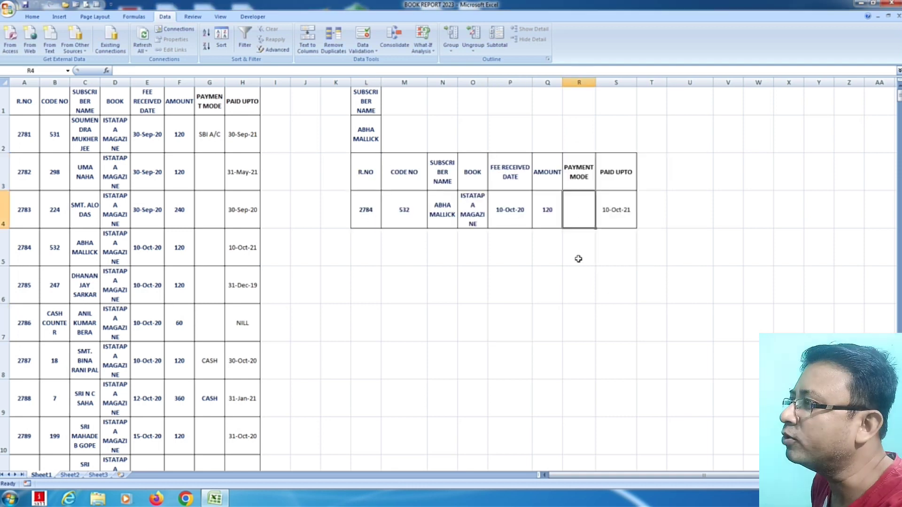
{"action": "left_click", "coordinate": [444, 212]}
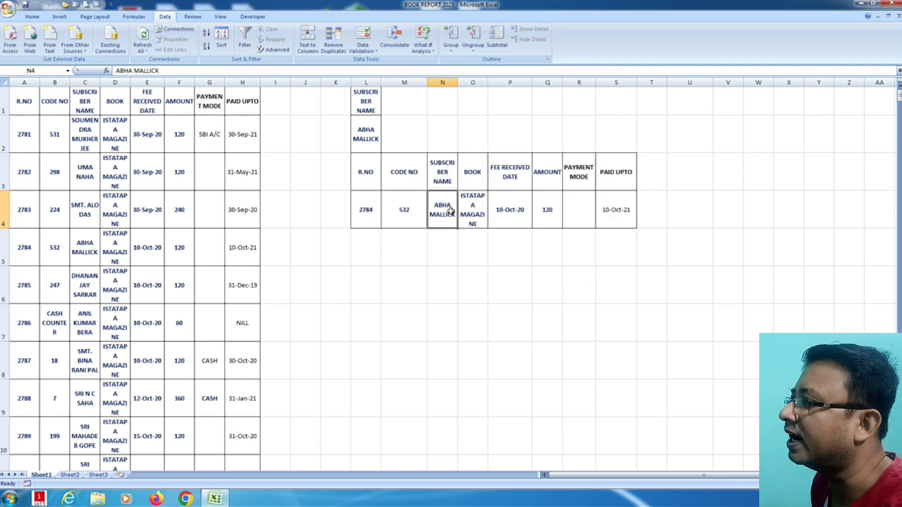
{"action": "left_click", "coordinate": [405, 216]}
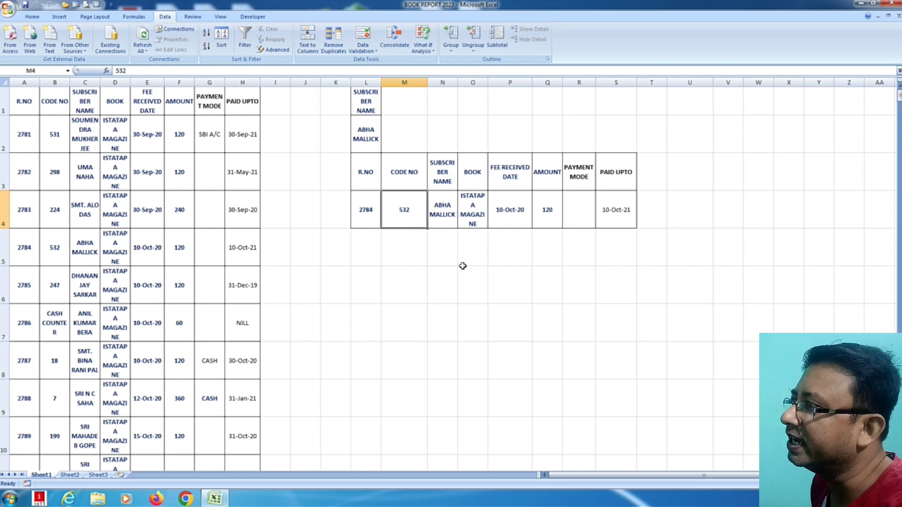
{"action": "left_click", "coordinate": [629, 212]}
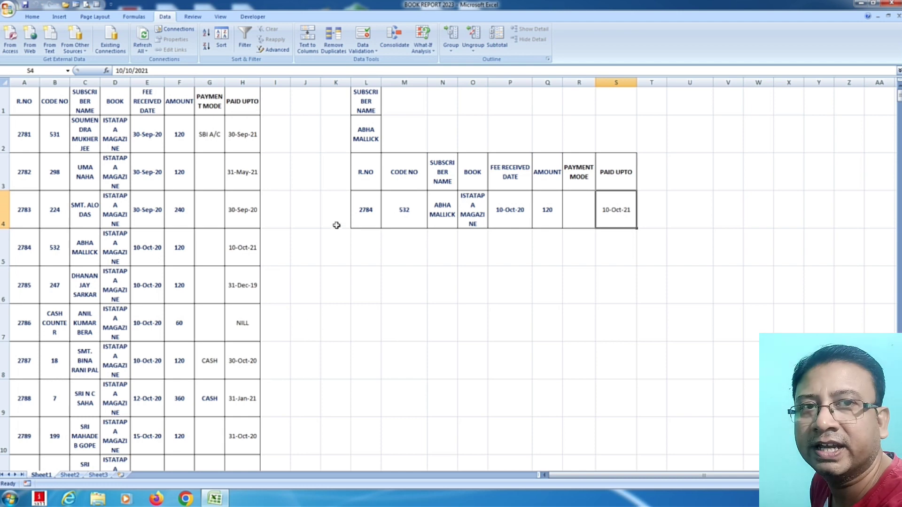
Step: Clear the extracted L3:S4 block, reset it to Normal cell style, and empty criterion cell L2
{"action": "mouse_move", "coordinate": [367, 173]}
{"action": "left_mouse_down"}
{"action": "mouse_move", "coordinate": [671, 224]}
{"action": "mouse_move", "coordinate": [625, 206]}
{"action": "left_mouse_up"}
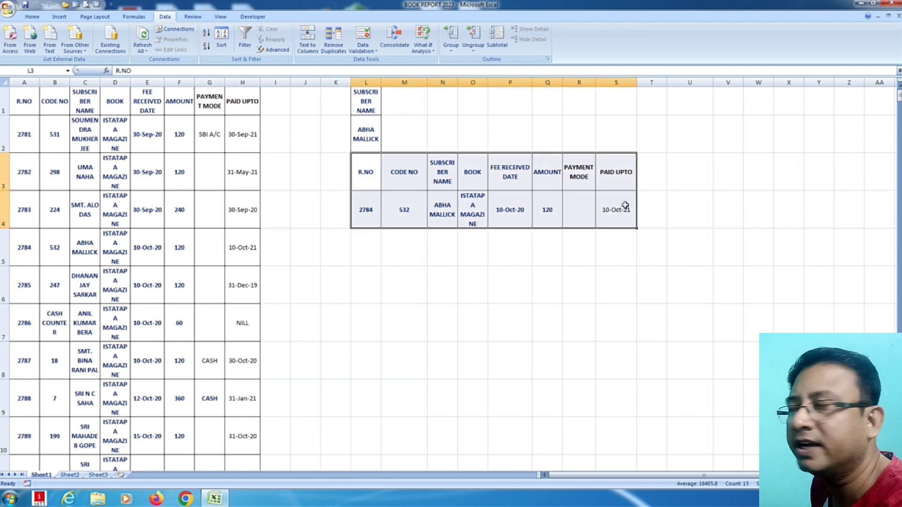
{"action": "key", "text": "Delete"}
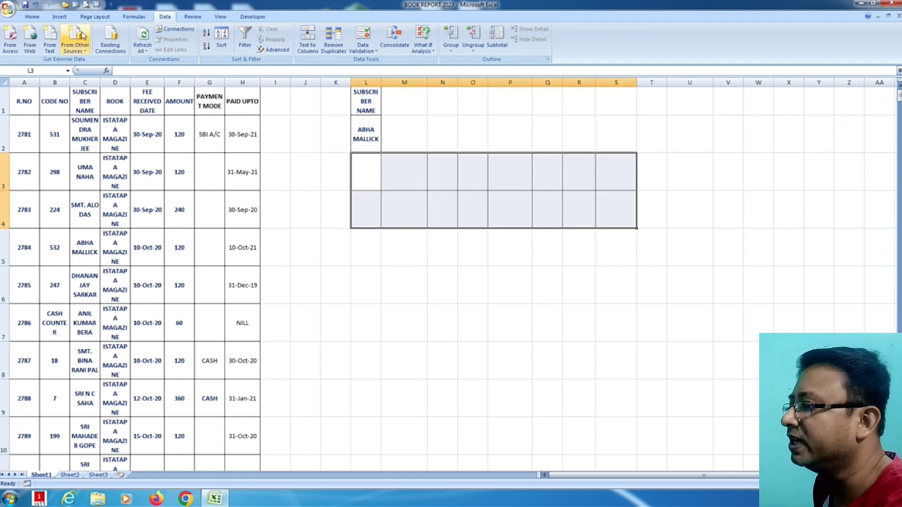
{"action": "left_click", "coordinate": [32, 17]}
{"action": "left_click", "coordinate": [427, 33]}
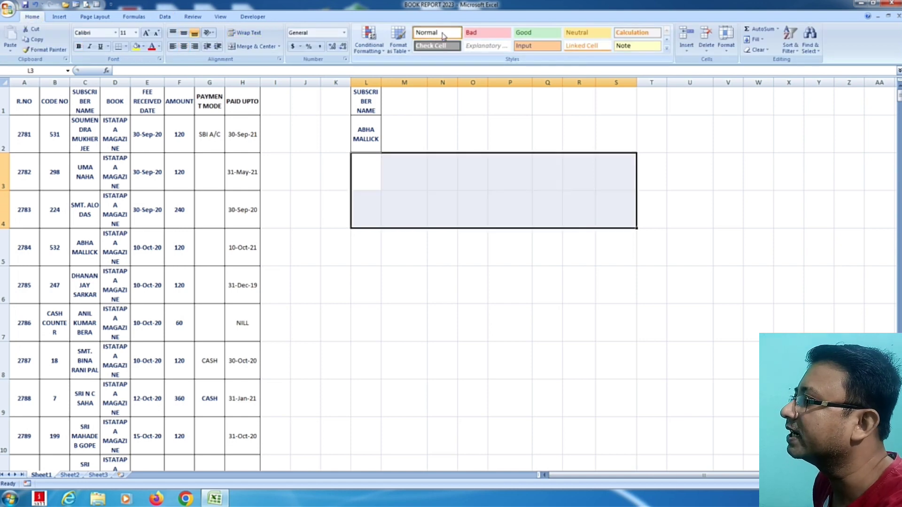
{"action": "left_click", "coordinate": [405, 275]}
{"action": "left_click", "coordinate": [357, 186]}
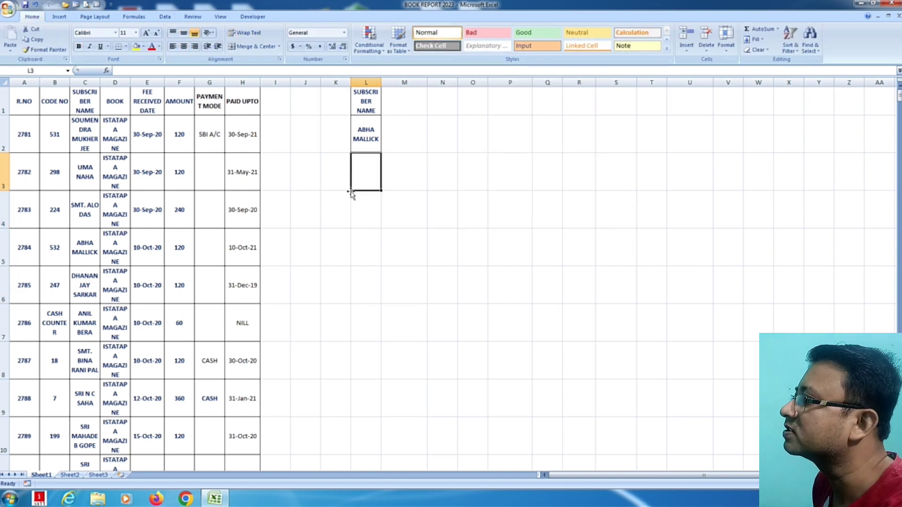
{"action": "left_click", "coordinate": [357, 145]}
{"action": "key", "text": "Delete"}
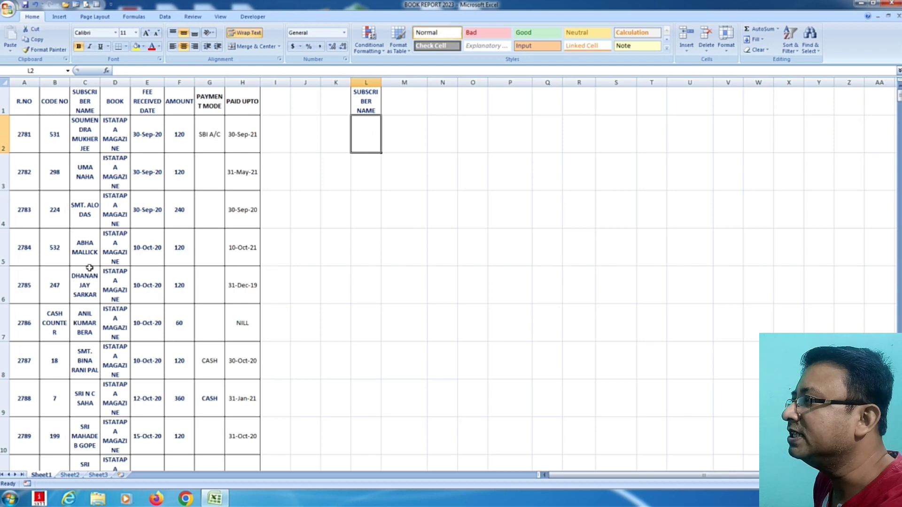
Step: Copy the row-9 subscriber's name from C9 into criterion cell L2
{"action": "left_click", "coordinate": [84, 324]}
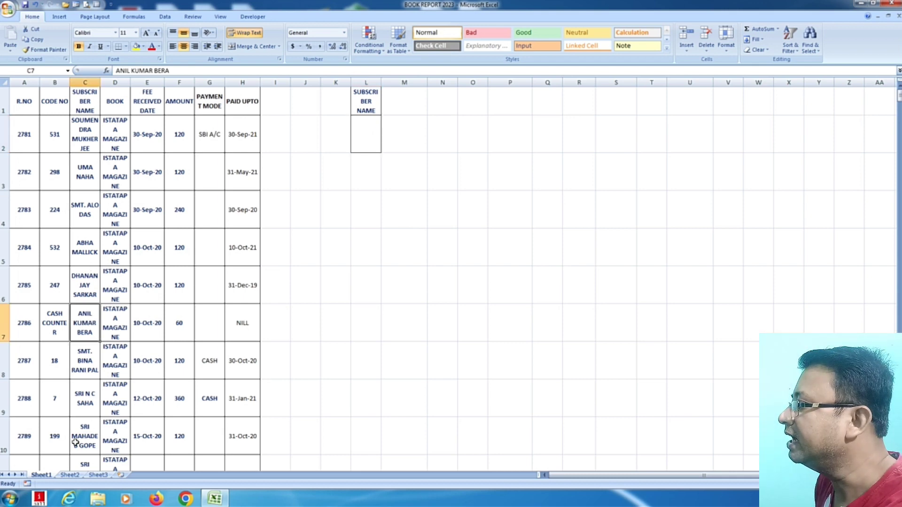
{"action": "left_click", "coordinate": [84, 397]}
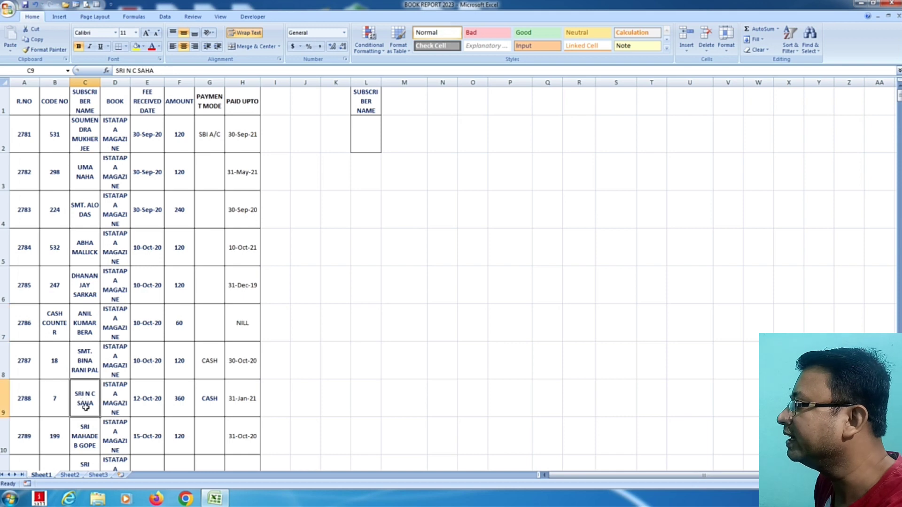
{"action": "key", "text": "ctrl+c"}
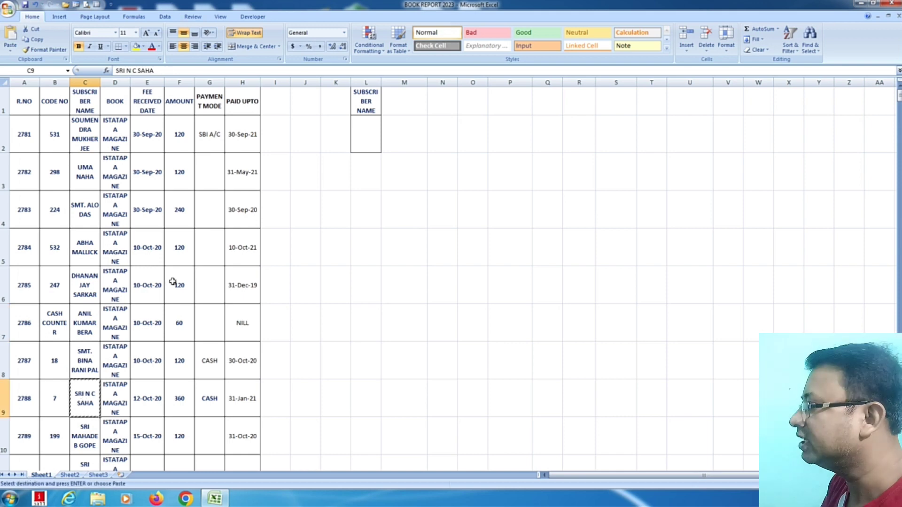
{"action": "left_click", "coordinate": [373, 129]}
{"action": "key", "text": "ctrl+v"}
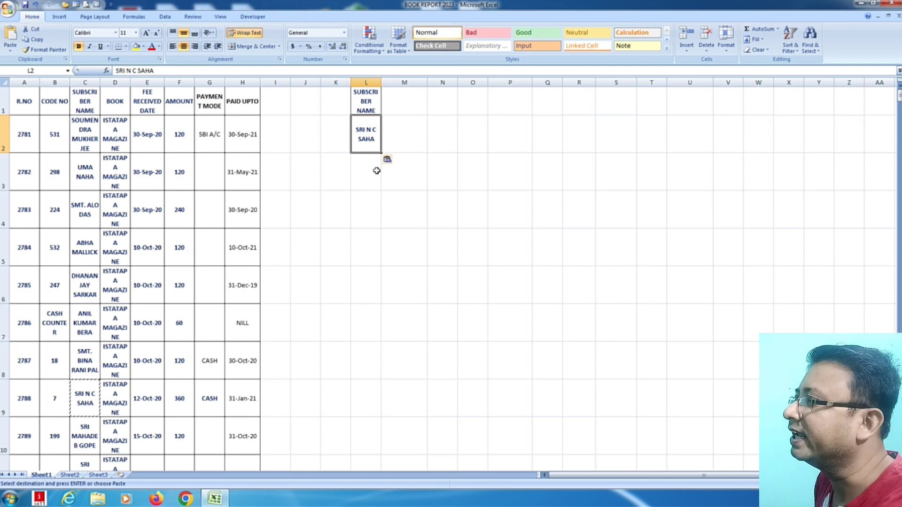
{"action": "left_click", "coordinate": [361, 164]}
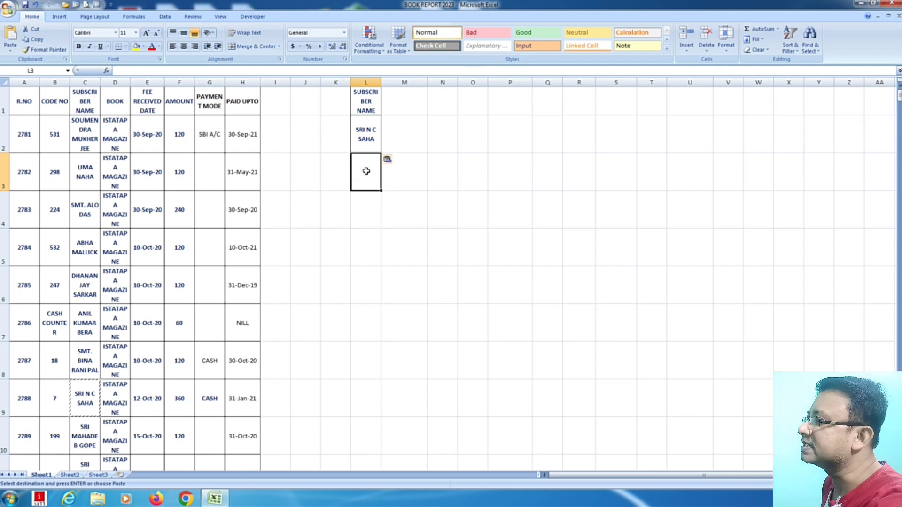
{"action": "left_click", "coordinate": [385, 231]}
{"action": "left_click", "coordinate": [363, 173]}
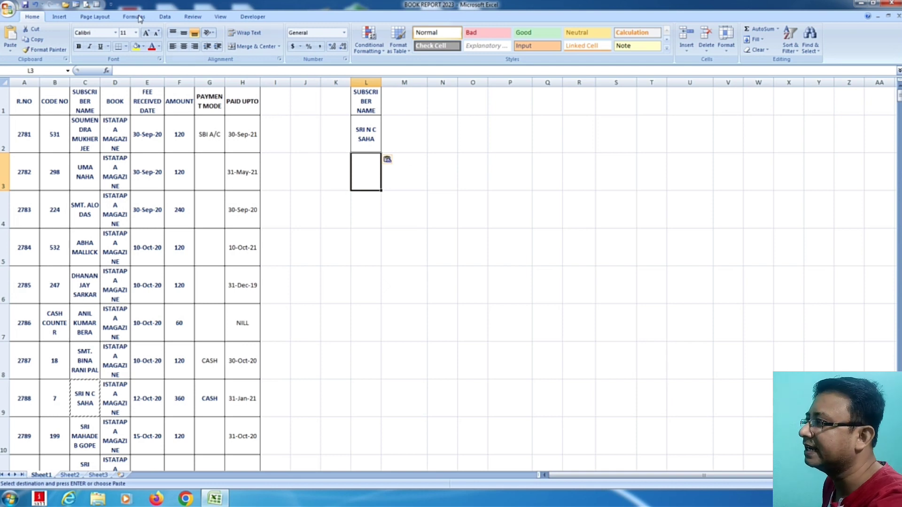
Step: Reopen Advanced Filter set to copy results to another location
{"action": "left_click", "coordinate": [165, 17]}
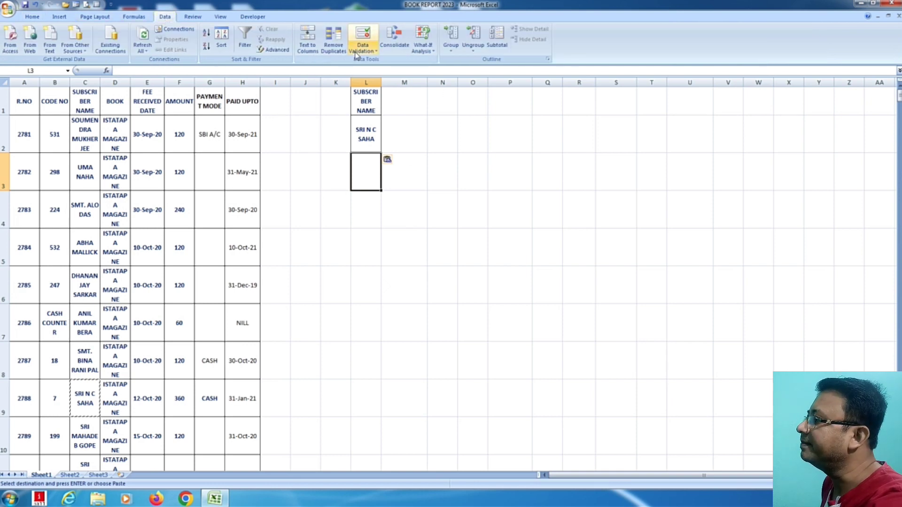
{"action": "left_click", "coordinate": [276, 50]}
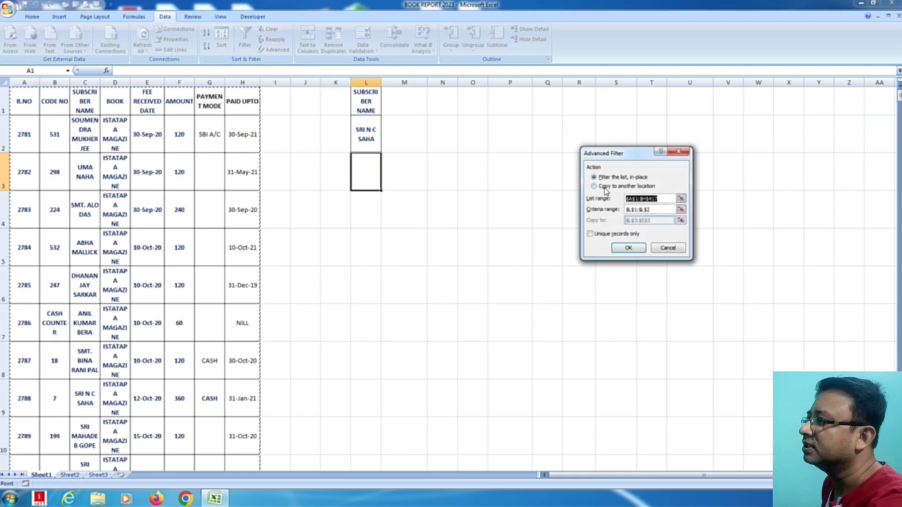
{"action": "left_click", "coordinate": [620, 186]}
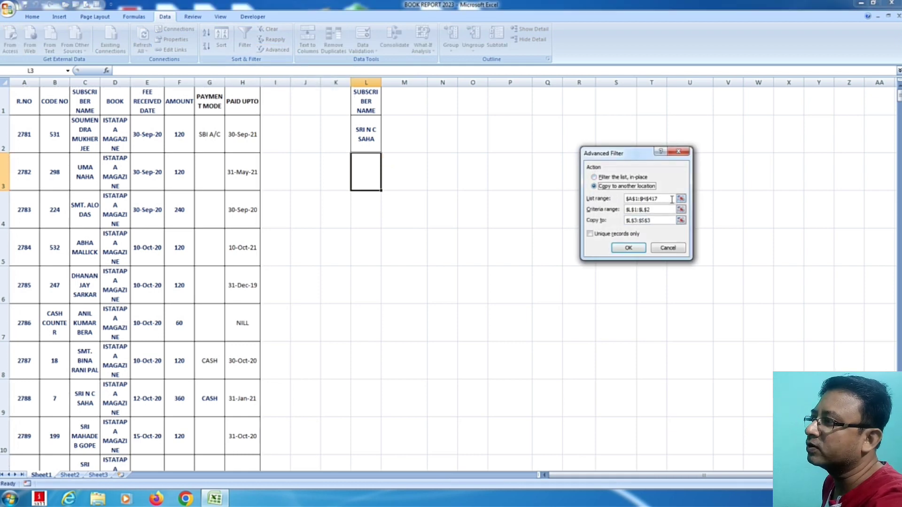
{"action": "left_click_drag", "start_coordinate": [672, 200], "coordinate": [609, 199]}
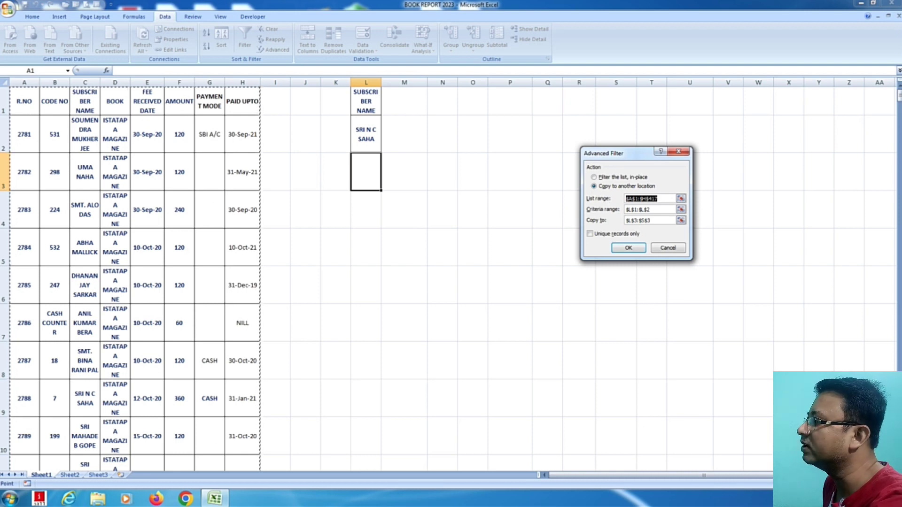
Step: Set criteria L1:L2 and output L3, then run it, extracting four records into L3:S7
{"action": "left_click", "coordinate": [656, 211]}
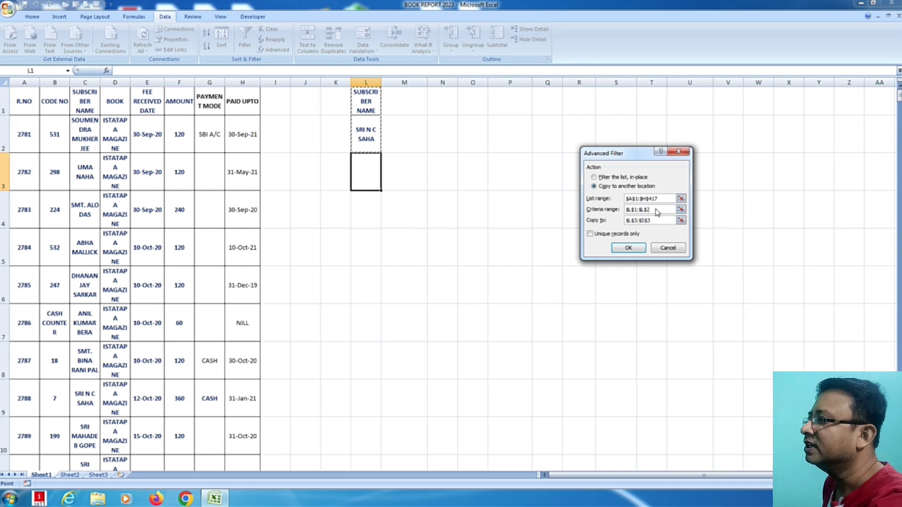
{"action": "left_click_drag", "start_coordinate": [627, 215], "coordinate": [606, 215]}
{"action": "left_click_drag", "start_coordinate": [364, 104], "coordinate": [370, 139]}
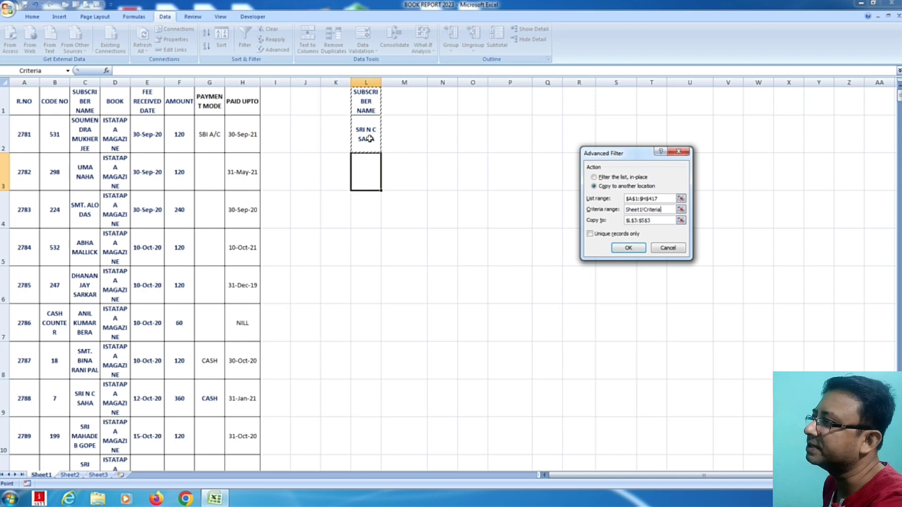
{"action": "left_click", "coordinate": [598, 224]}
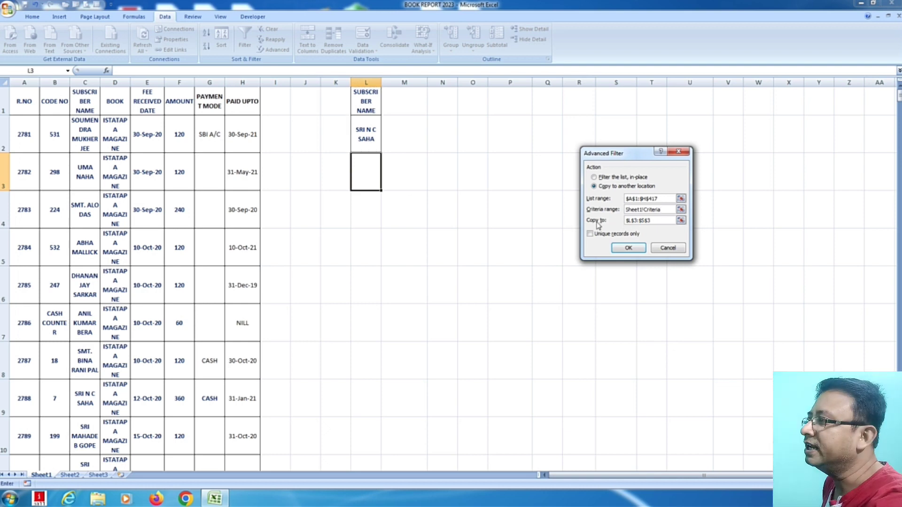
{"action": "left_click", "coordinate": [654, 220]}
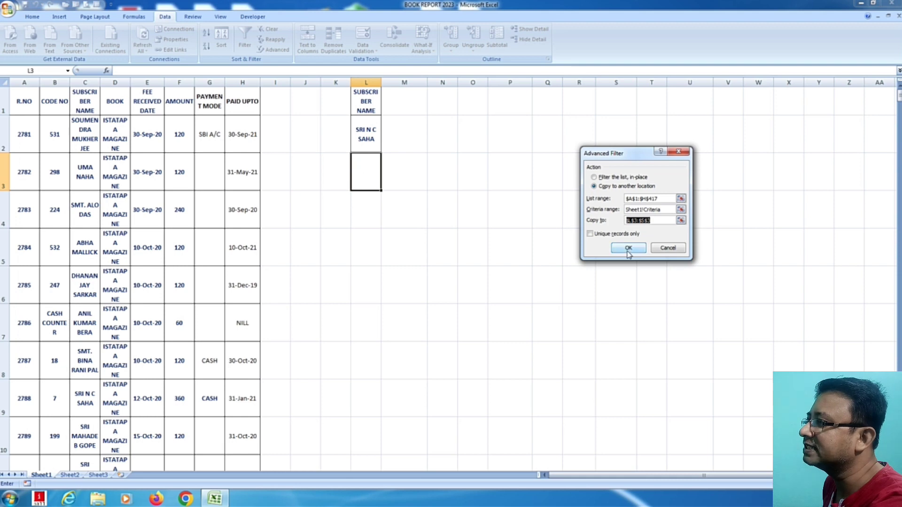
{"action": "left_click", "coordinate": [368, 172]}
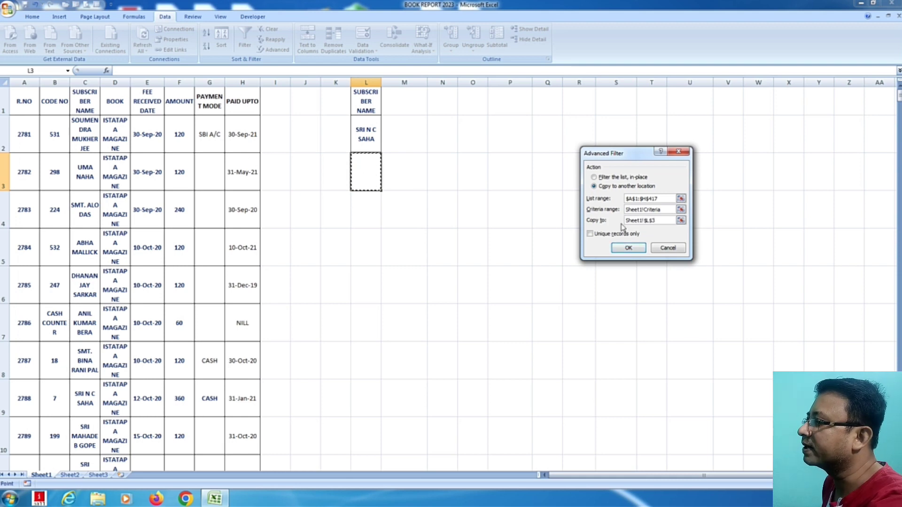
{"action": "left_click", "coordinate": [629, 249]}
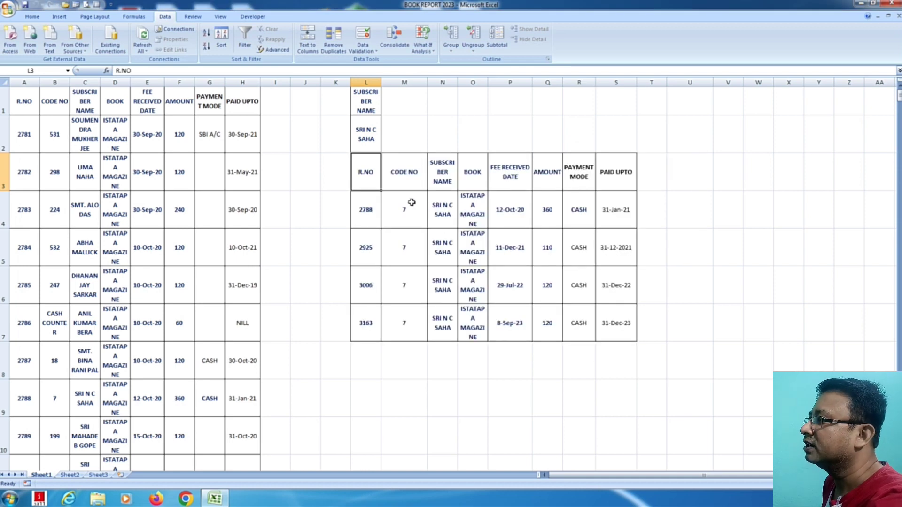
Step: Review the earlier extracted records' numbers, amounts (360 first) and last paid-up date
{"action": "left_click", "coordinate": [366, 218]}
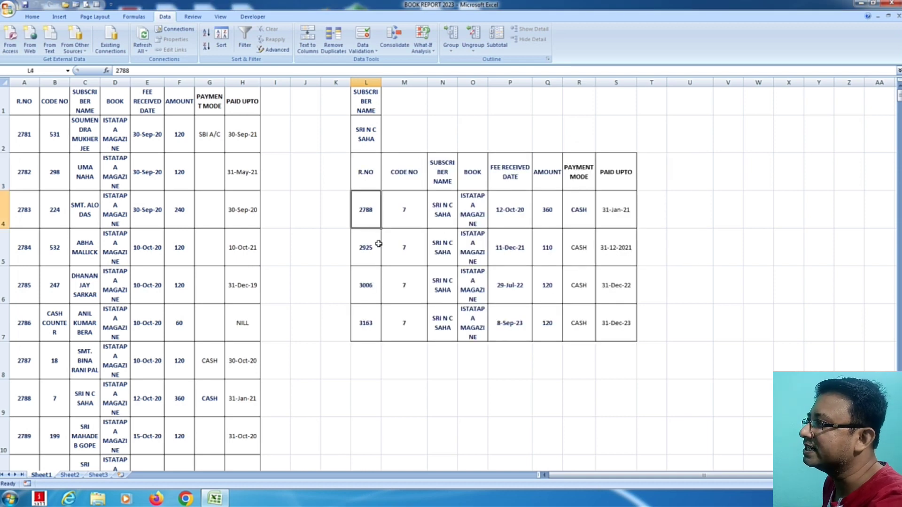
{"action": "left_click", "coordinate": [379, 244]}
{"action": "left_click", "coordinate": [370, 298]}
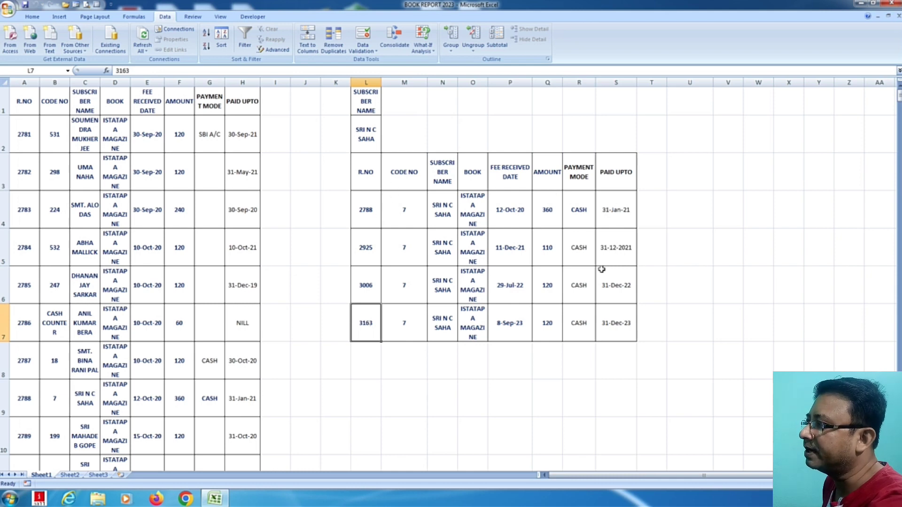
{"action": "left_click", "coordinate": [550, 217]}
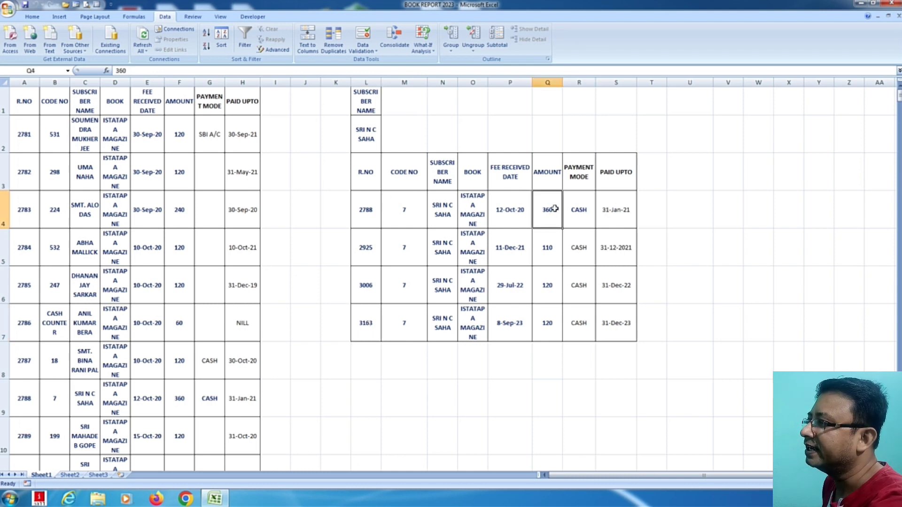
{"action": "left_click", "coordinate": [551, 249]}
{"action": "left_click", "coordinate": [549, 299]}
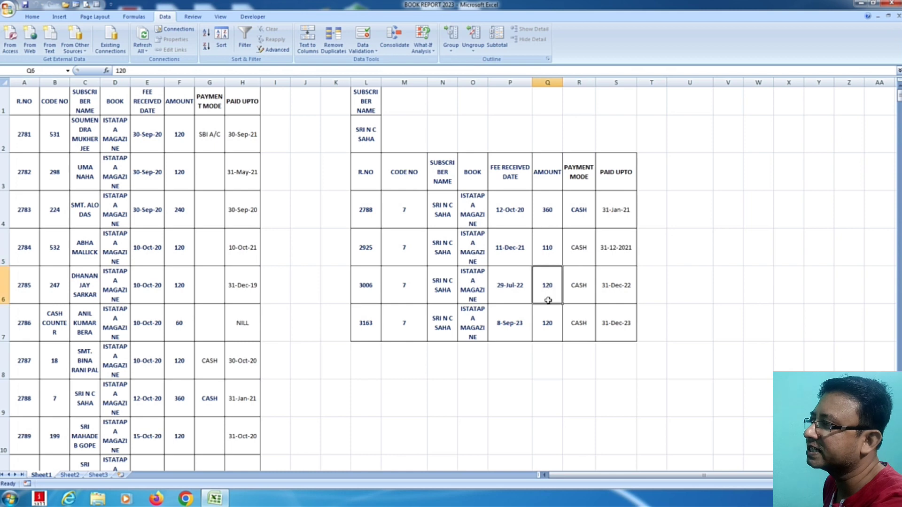
{"action": "left_click", "coordinate": [551, 331]}
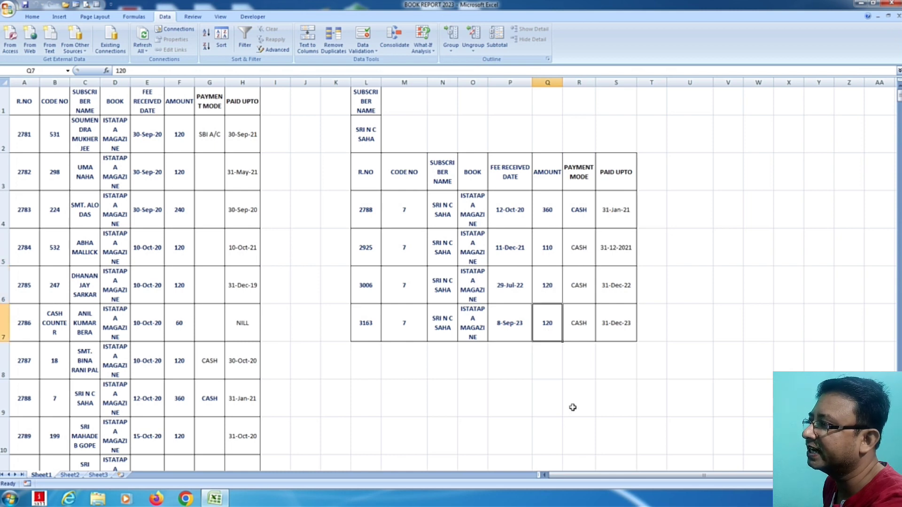
{"action": "left_click", "coordinate": [627, 329]}
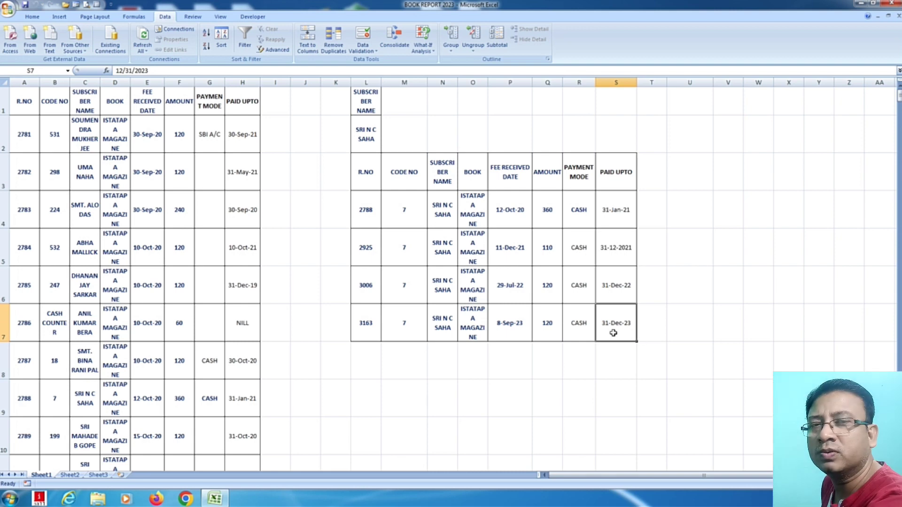
{"action": "key", "text": "Return"}
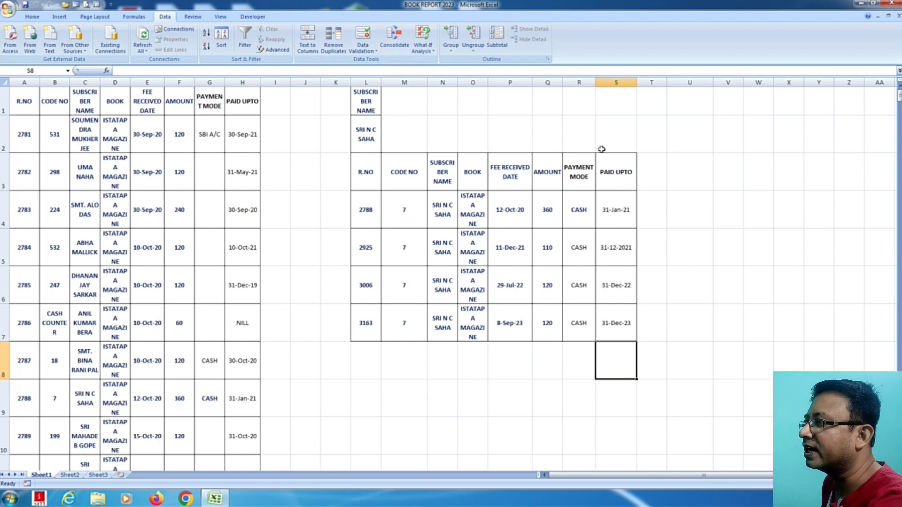
{"action": "left_click", "coordinate": [648, 209]}
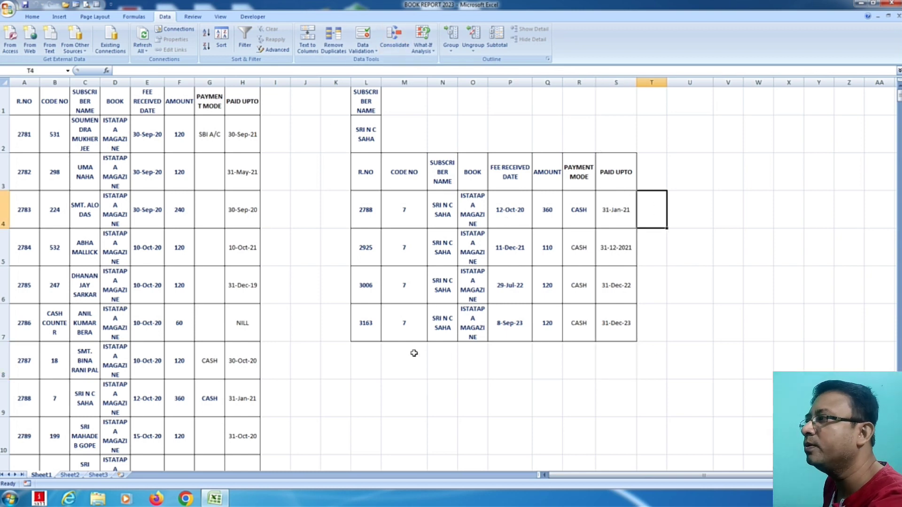
{"action": "left_click", "coordinate": [369, 383]}
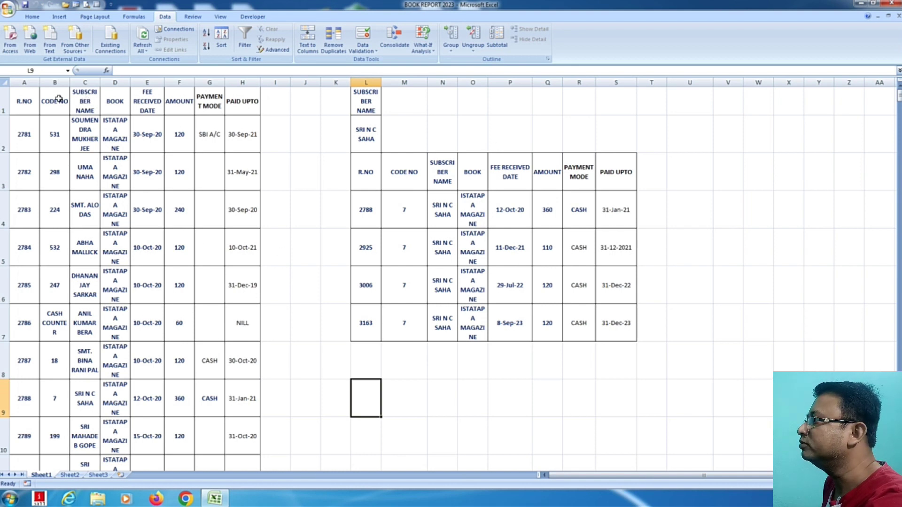
Step: Copy the SUBSCRIBER NAME, BOOK and AMOUNT headings from Sheet1 into Sheet3 G8:I8
{"action": "left_click_drag", "start_coordinate": [77, 99], "coordinate": [127, 101]}
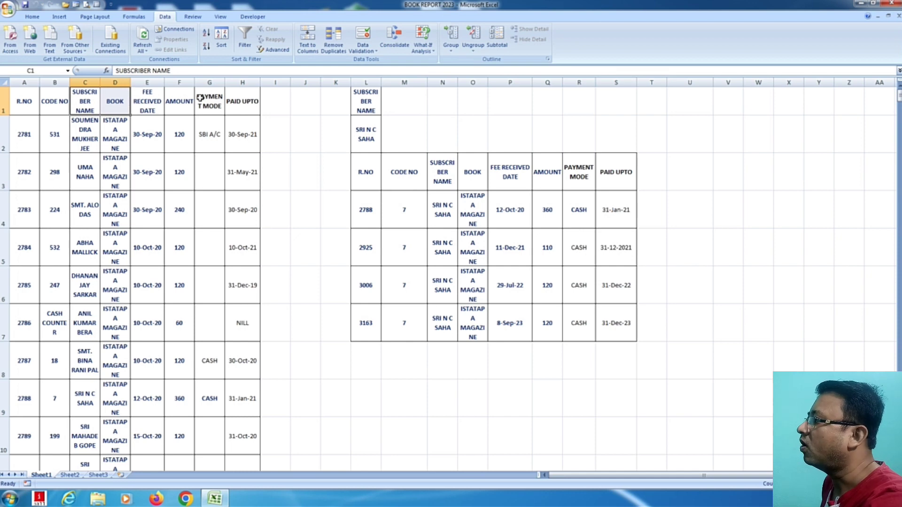
{"action": "left_click", "coordinate": [179, 93]}
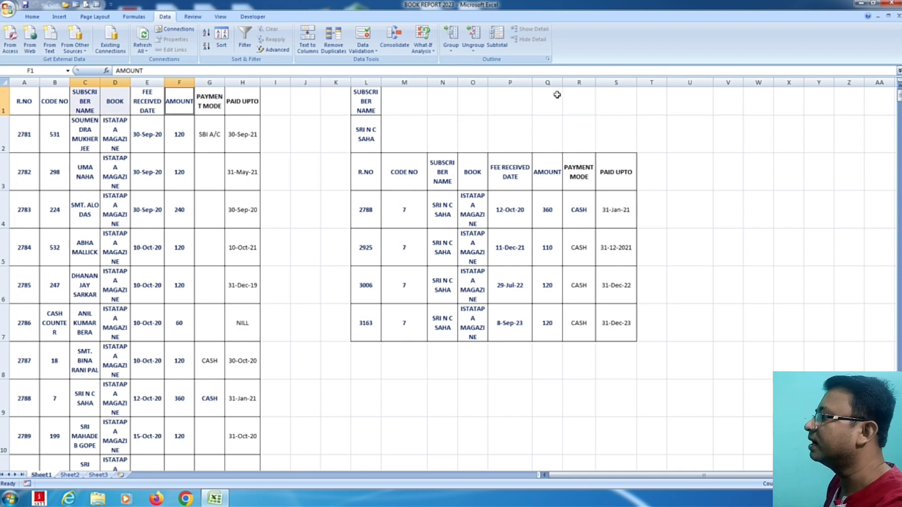
{"action": "key", "text": "ctrl+c"}
{"action": "left_click", "coordinate": [98, 475]}
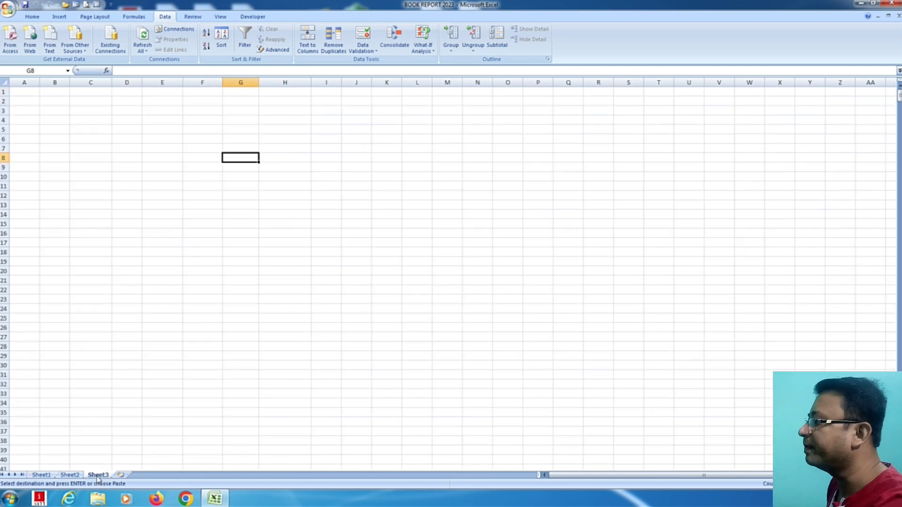
{"action": "key", "text": "ctrl+v"}
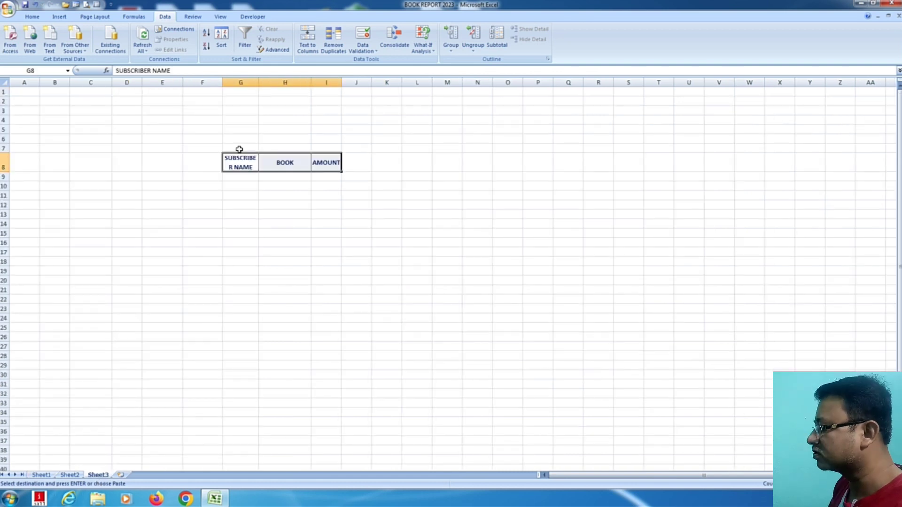
{"action": "left_click", "coordinate": [242, 176]}
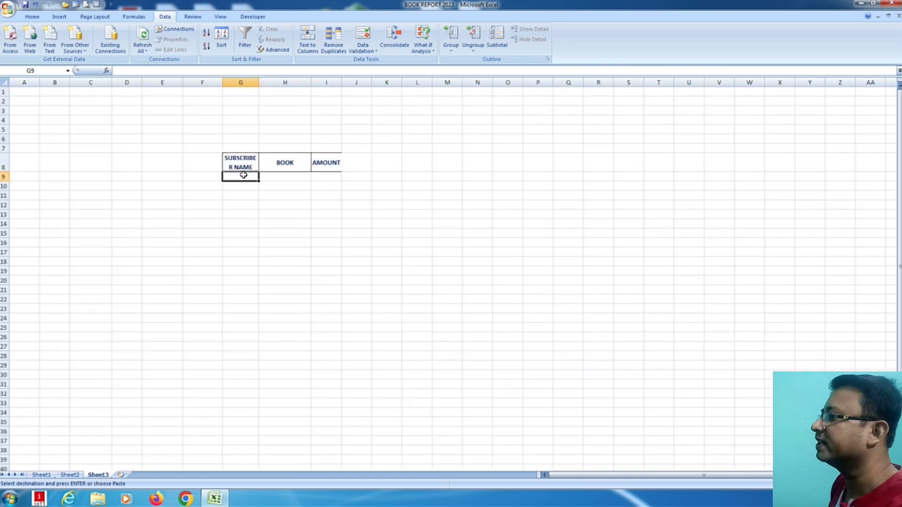
Step: Copy row 17's subscriber name, ISTATAPA MAGAZINE and 360 from Sheet1 into Sheet3 row 9
{"action": "left_click", "coordinate": [40, 475]}
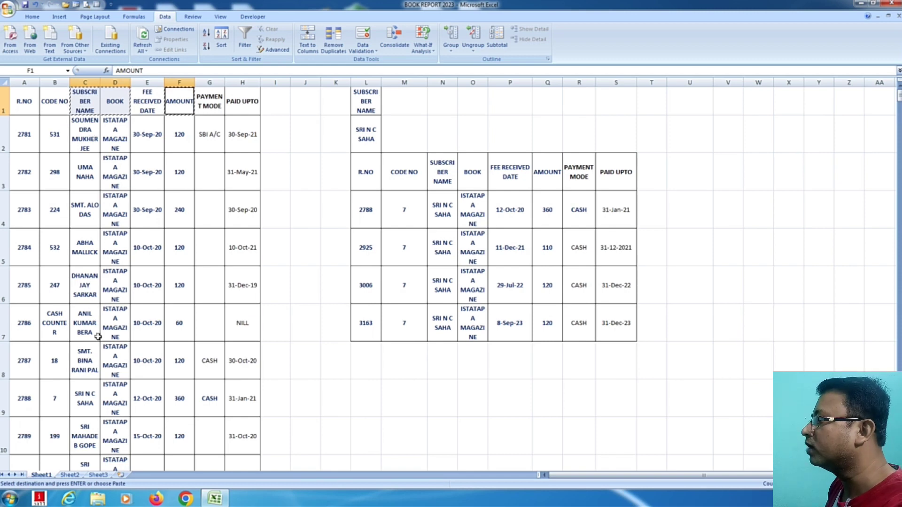
{"action": "scroll", "coordinate": [98, 337], "scroll_direction": "down", "scroll_amount": 3}
{"action": "left_click", "coordinate": [96, 378]}
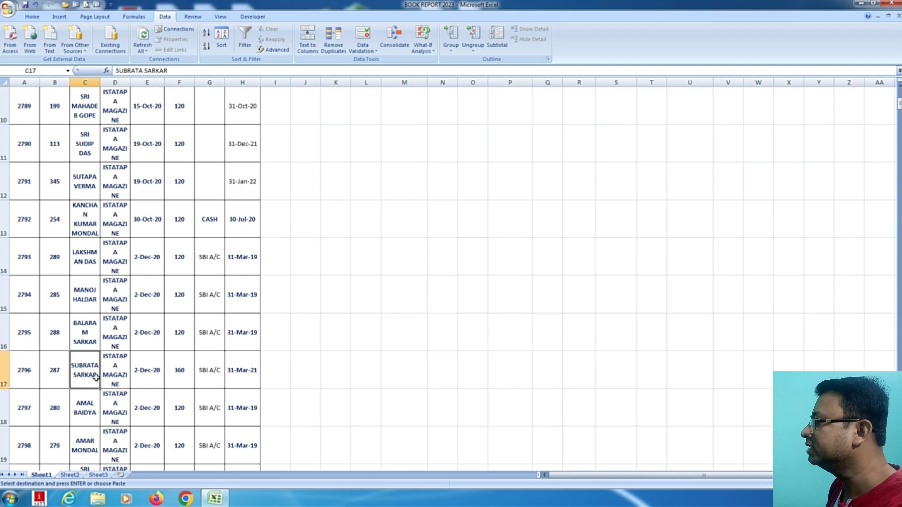
{"action": "left_click", "coordinate": [113, 373]}
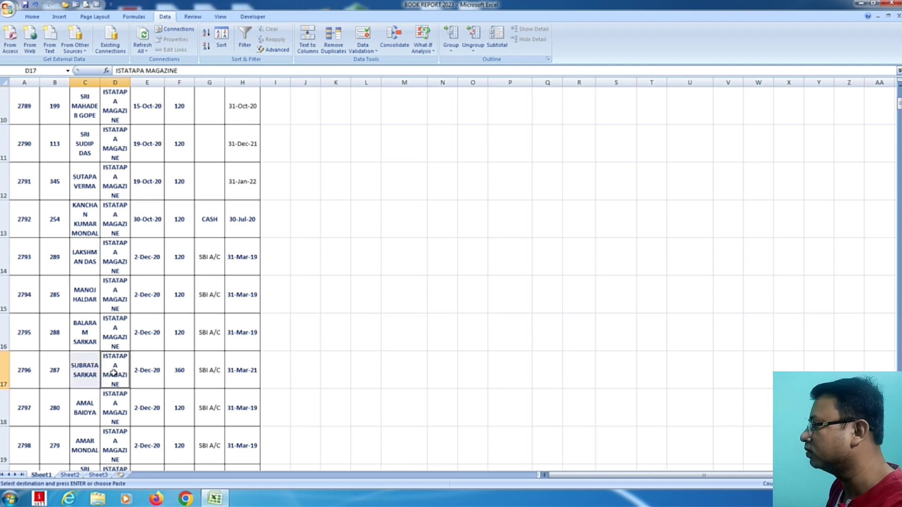
{"action": "left_click", "coordinate": [185, 371]}
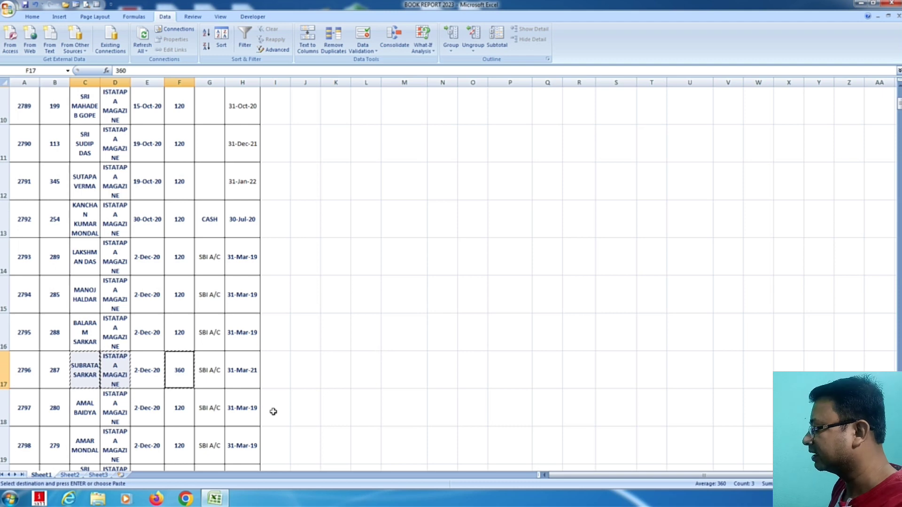
{"action": "left_click", "coordinate": [97, 475]}
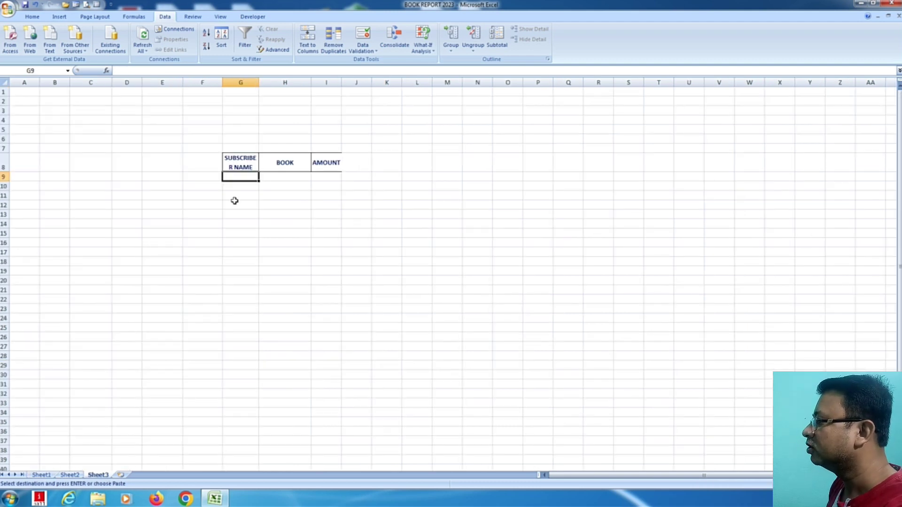
{"action": "key", "text": "ctrl+v"}
{"action": "left_click", "coordinate": [322, 222]}
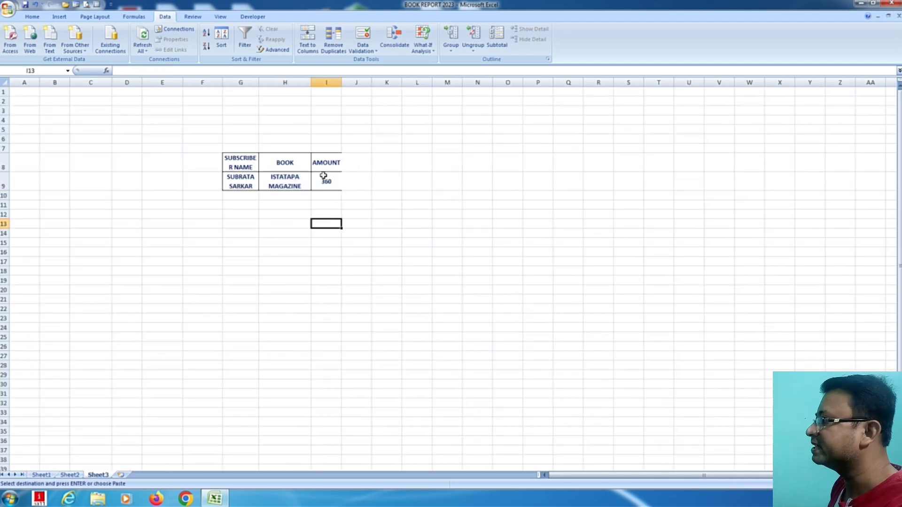
Step: Apply the BOOK heading's formatting to the AMOUNT heading with Format Painter, then select G10
{"action": "left_click", "coordinate": [294, 164]}
{"action": "left_click", "coordinate": [32, 16]}
{"action": "left_click", "coordinate": [44, 49]}
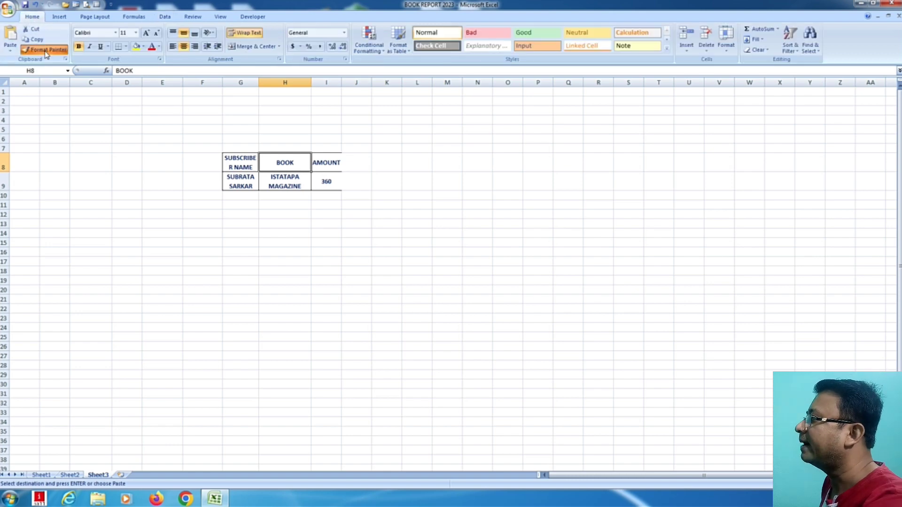
{"action": "left_click", "coordinate": [313, 164]}
{"action": "left_click", "coordinate": [330, 260]}
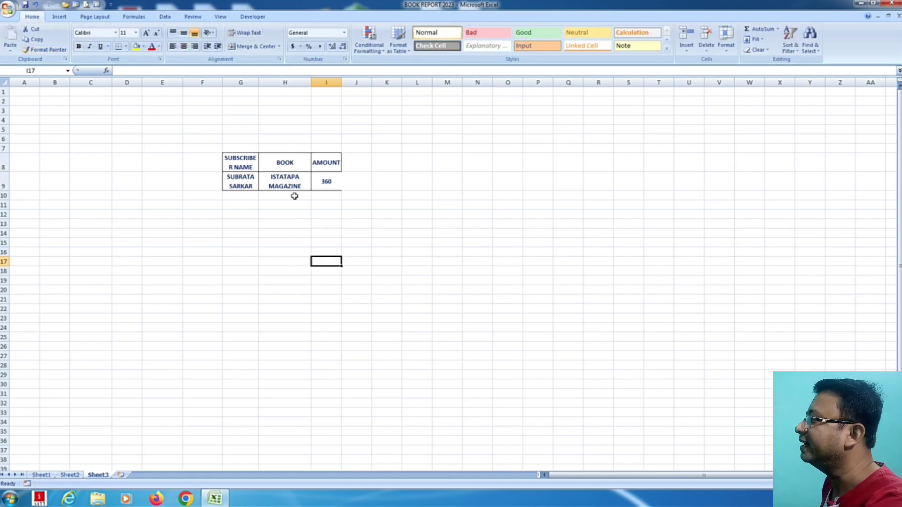
{"action": "left_click", "coordinate": [249, 202]}
{"action": "left_click", "coordinate": [249, 197]}
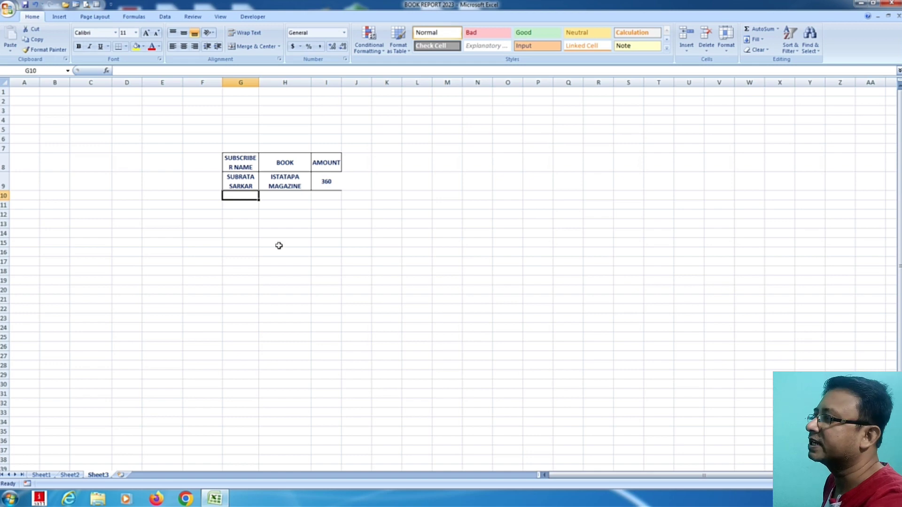
Step: In Advanced Filter, choose copy to another location with list range Sheet1!$A$2:$H$417
{"action": "left_click", "coordinate": [167, 17]}
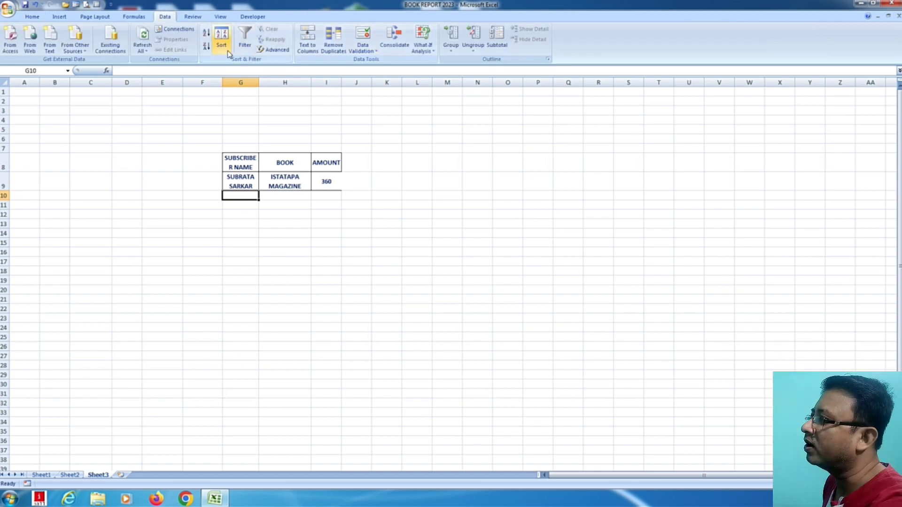
{"action": "left_click", "coordinate": [274, 50]}
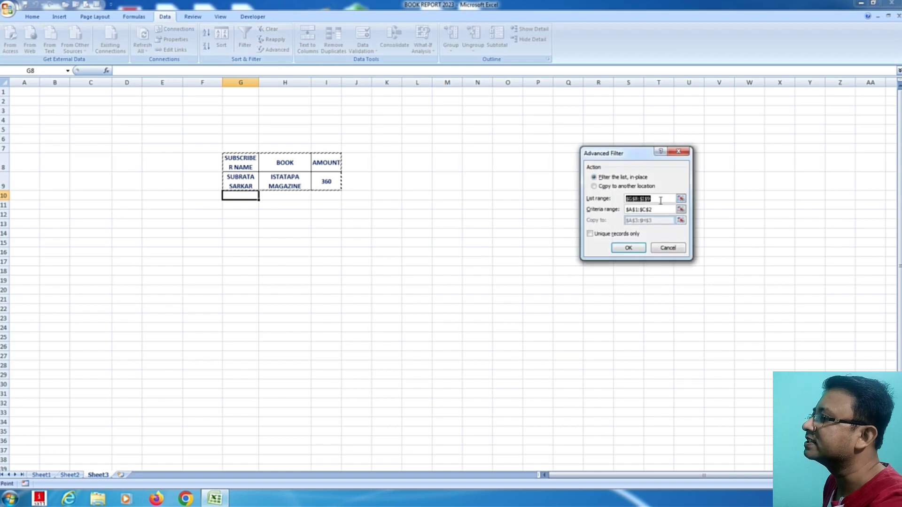
{"action": "left_click", "coordinate": [613, 188]}
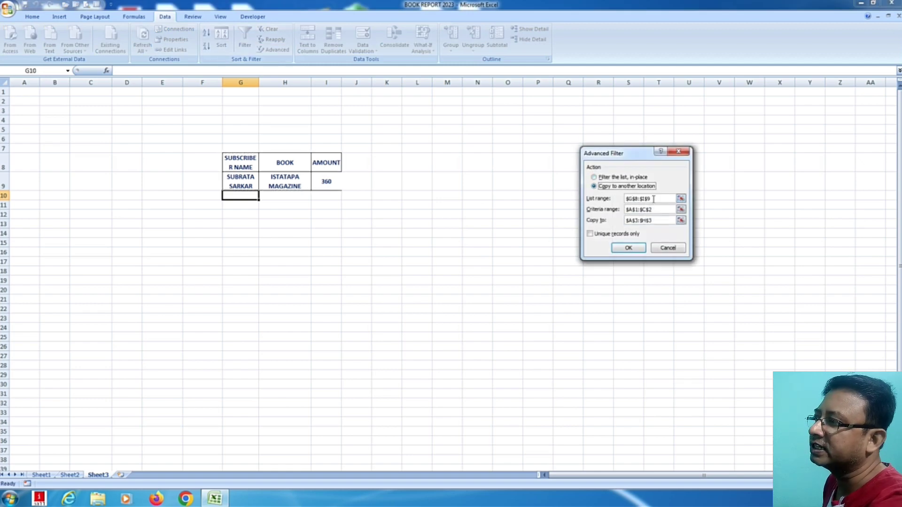
{"action": "left_click_drag", "start_coordinate": [654, 199], "coordinate": [626, 198]}
{"action": "key", "text": "BackSpace"}
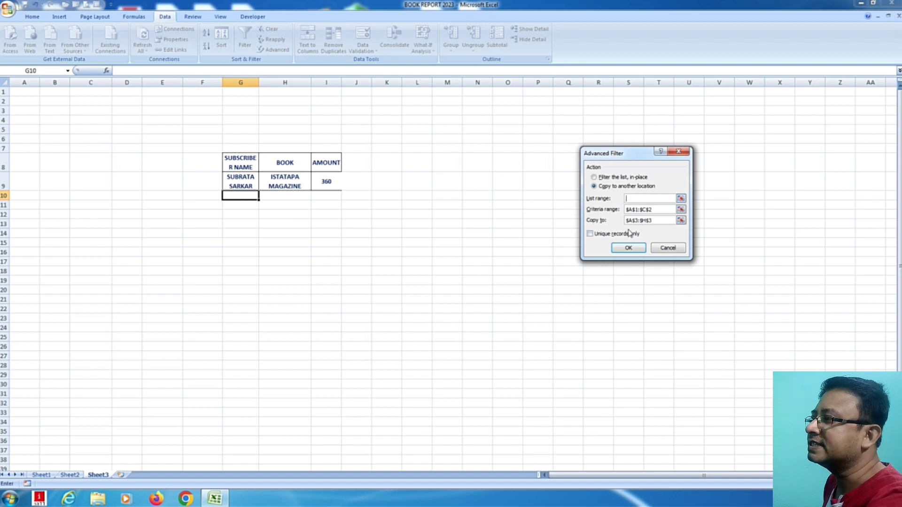
{"action": "left_click", "coordinate": [42, 475]}
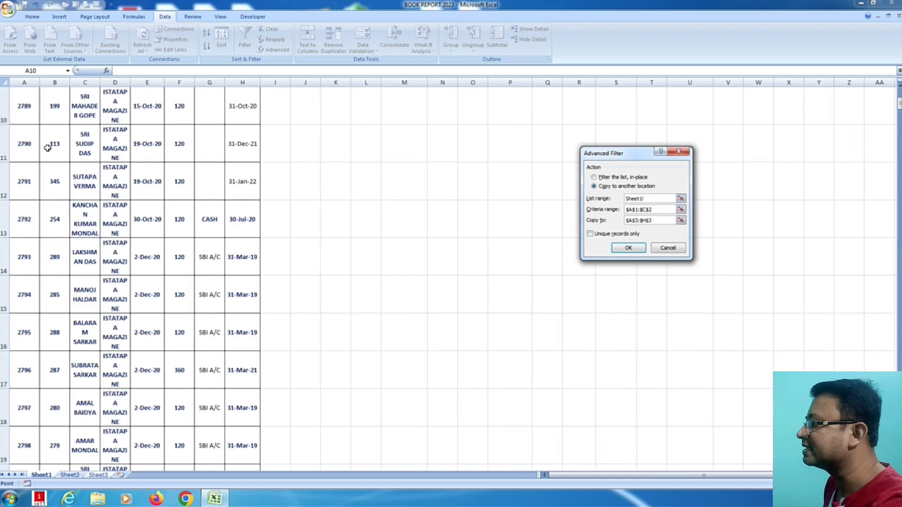
{"action": "scroll", "coordinate": [48, 148], "scroll_direction": "up", "scroll_amount": 3}
{"action": "mouse_move", "coordinate": [36, 134]}
{"action": "left_mouse_down"}
{"action": "mouse_move", "coordinate": [229, 504]}
{"action": "mouse_move", "coordinate": [236, 494]}
{"action": "left_mouse_up"}
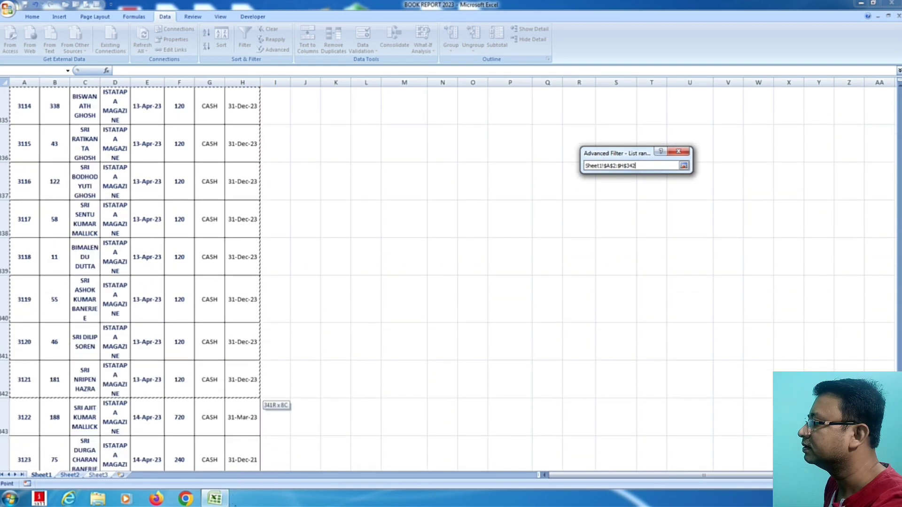
{"action": "mouse_move", "coordinate": [235, 494]}
{"action": "left_mouse_down"}
{"action": "mouse_move", "coordinate": [235, 505]}
{"action": "mouse_move", "coordinate": [248, 431]}
{"action": "left_mouse_up"}
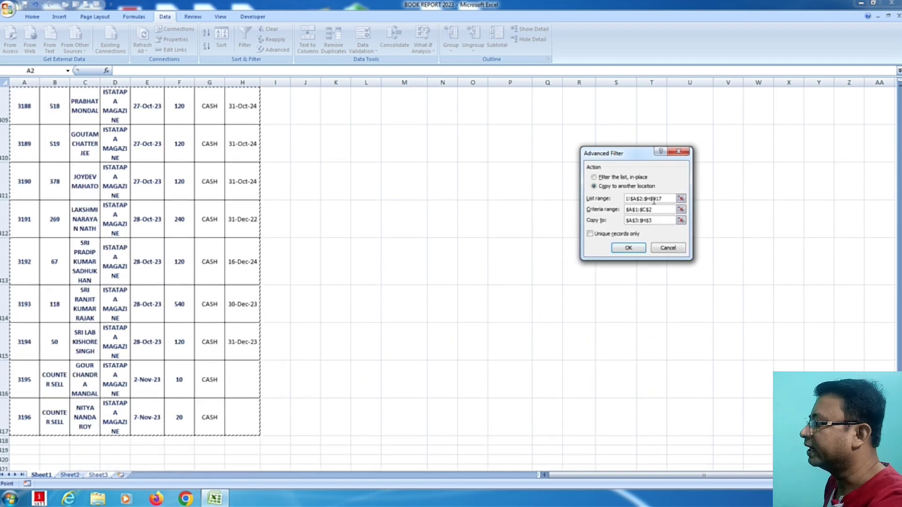
Step: Set criteria range Sheet3!$G$8:$I$9 and copy-to Sheet3!$G$10, then run the filter
{"action": "left_click_drag", "start_coordinate": [653, 211], "coordinate": [625, 212]}
{"action": "key", "text": "ctrl+Page_Down"}
{"action": "key", "text": "ctrl+Page_Down"}
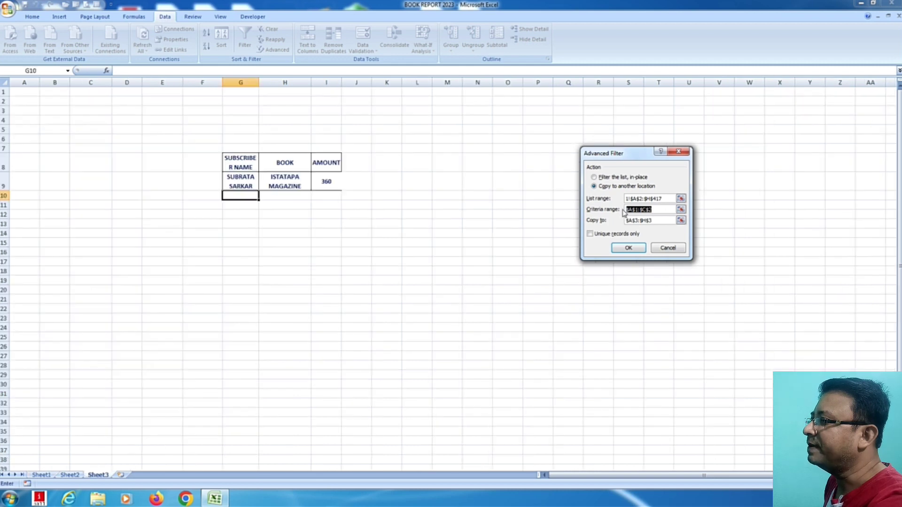
{"action": "key", "text": "BackSpace"}
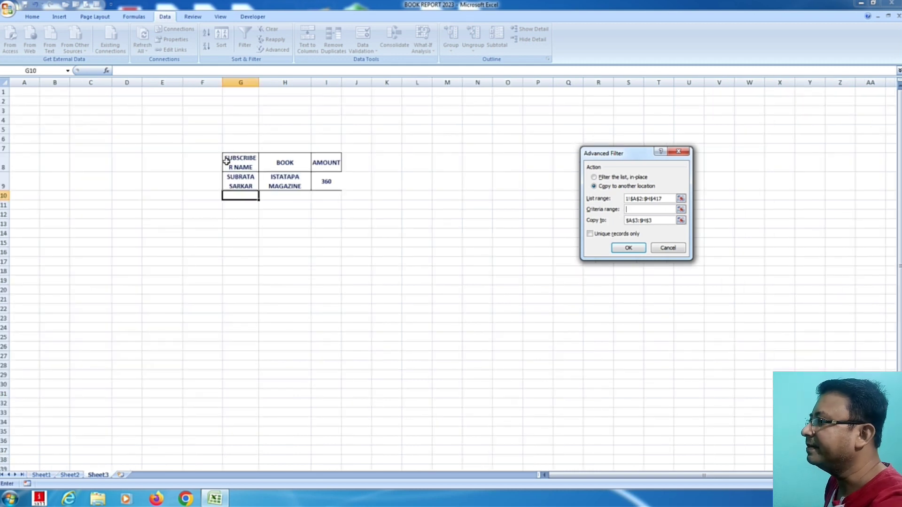
{"action": "left_click_drag", "start_coordinate": [230, 158], "coordinate": [326, 183]}
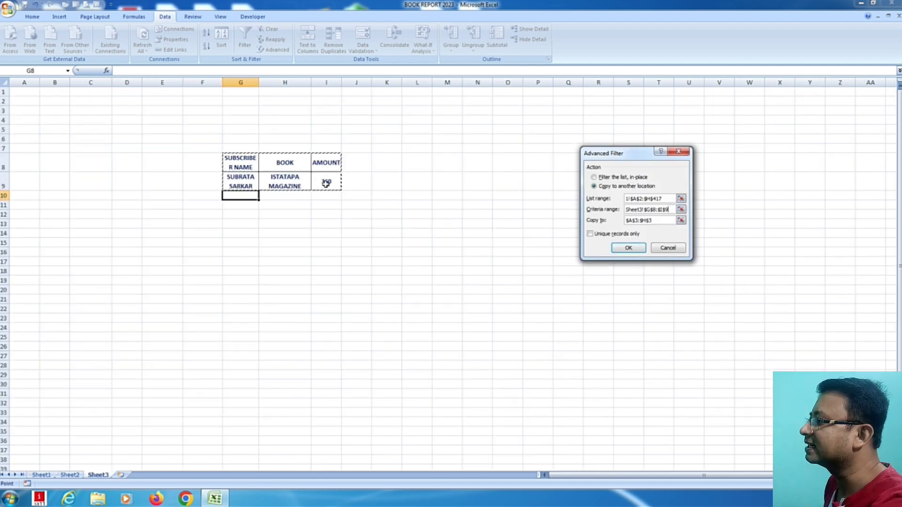
{"action": "left_click", "coordinate": [611, 221]}
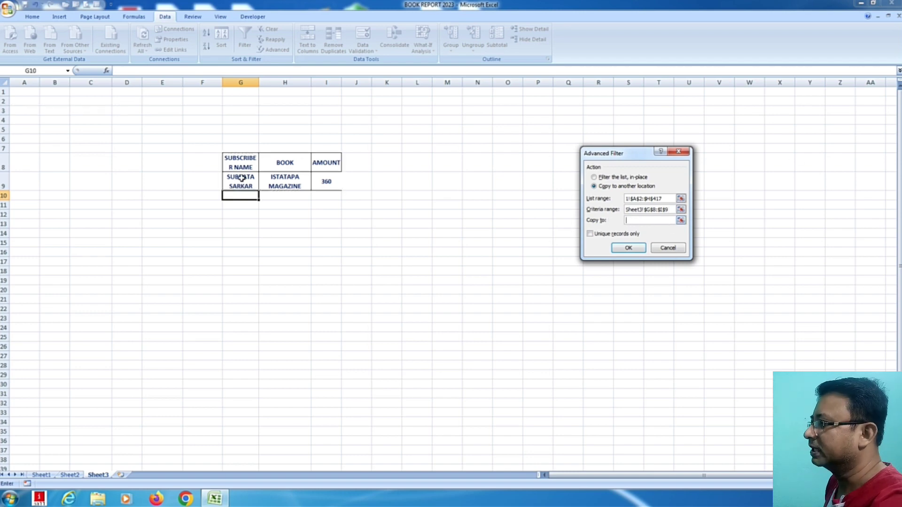
{"action": "left_click", "coordinate": [249, 198]}
{"action": "left_click", "coordinate": [637, 248]}
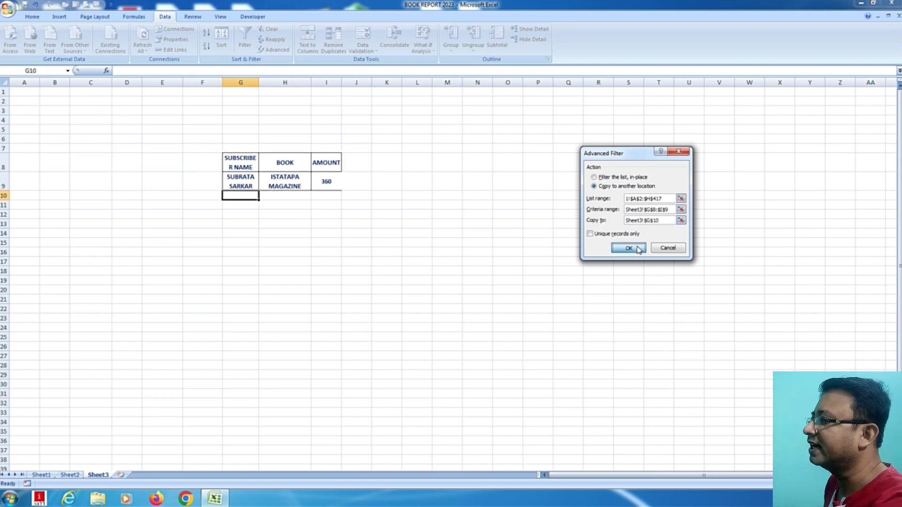
{"action": "left_click", "coordinate": [257, 338]}
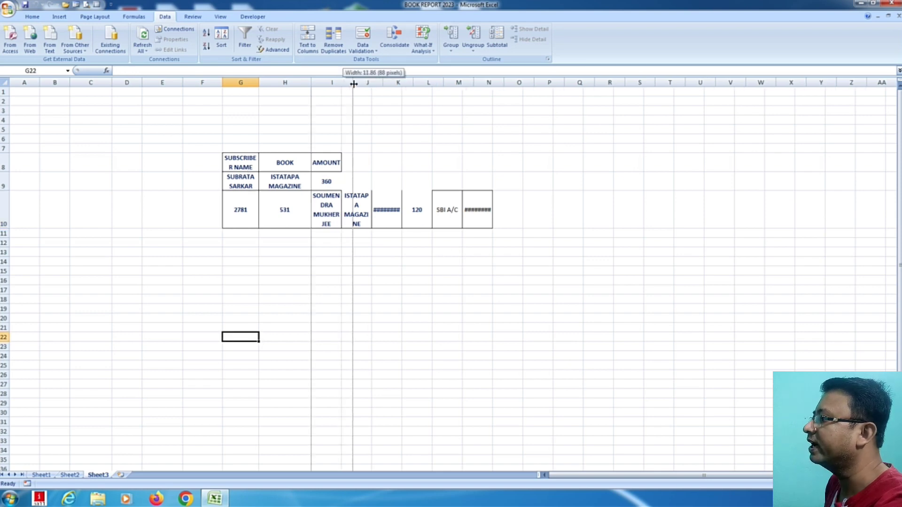
Step: Widen column I and check the row 10 values 2781, 531, name and book
{"action": "left_click_drag", "start_coordinate": [342, 82], "coordinate": [353, 83]}
{"action": "left_click", "coordinate": [398, 366]}
{"action": "left_click", "coordinate": [366, 217]}
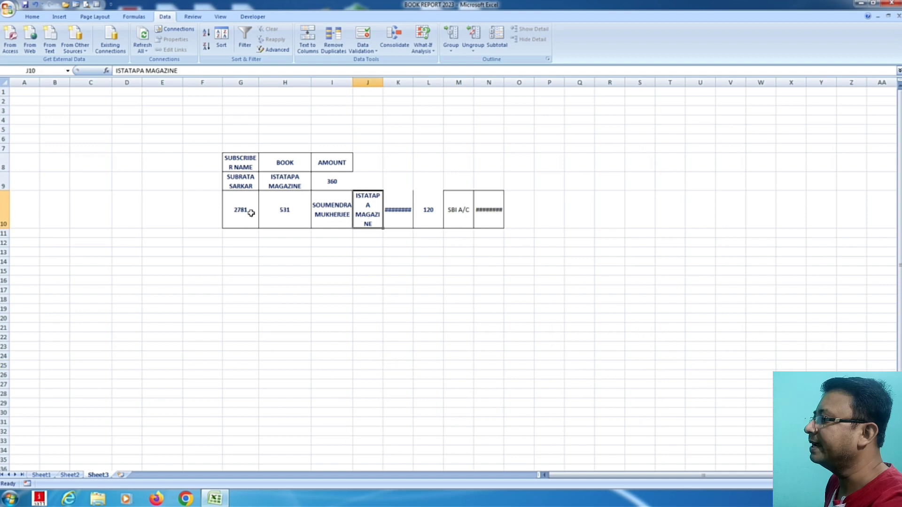
{"action": "left_click", "coordinate": [251, 214]}
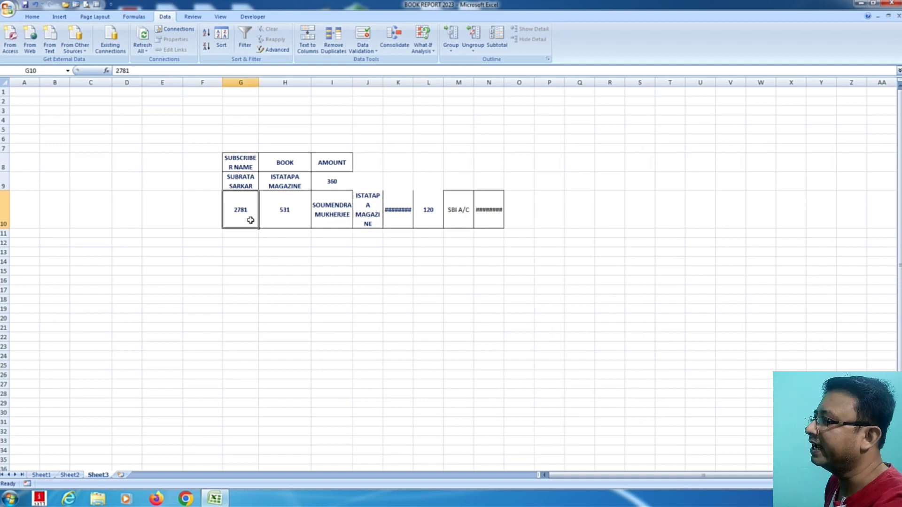
{"action": "left_click", "coordinate": [295, 206]}
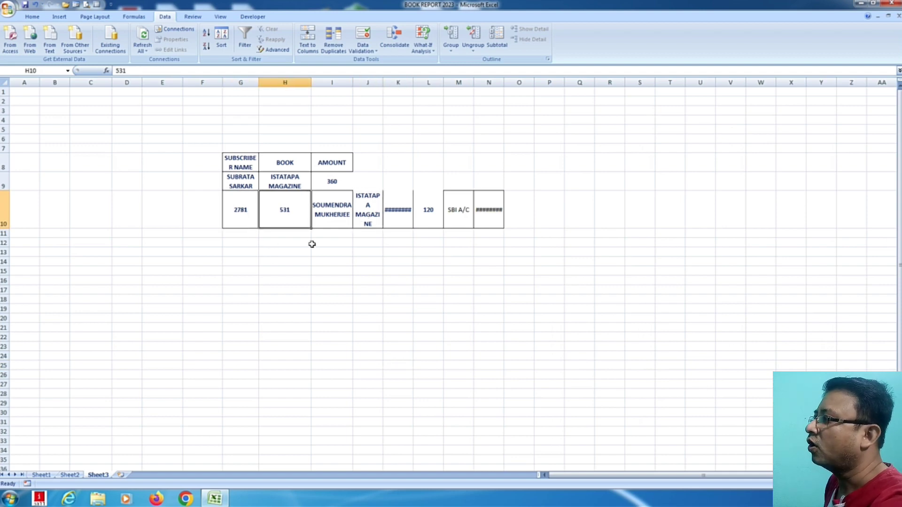
{"action": "left_click", "coordinate": [328, 213]}
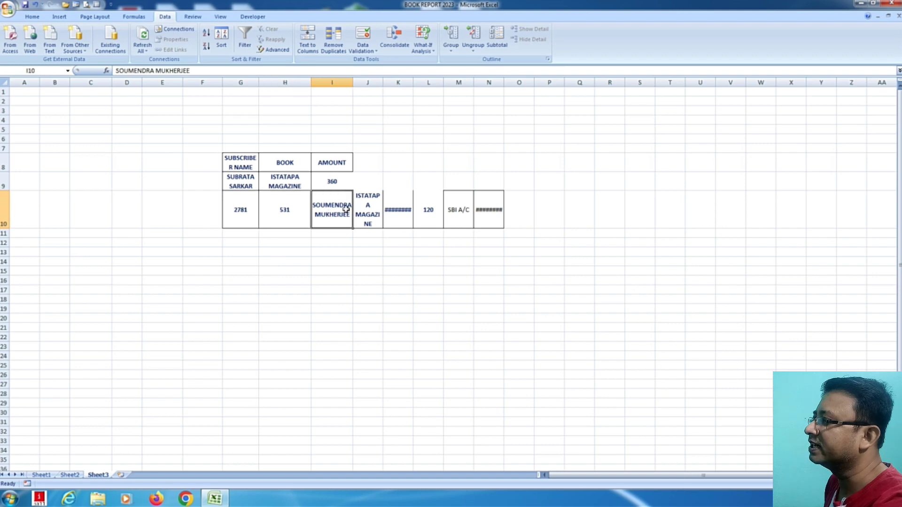
{"action": "left_click", "coordinate": [374, 213]}
{"action": "left_click", "coordinate": [392, 211]}
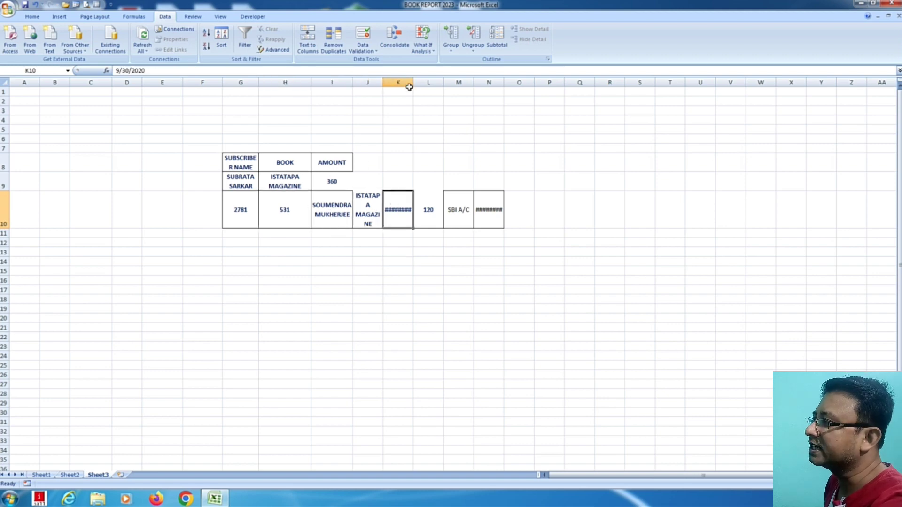
Step: Widen columns K, L and N so 120, SBI A/C and 30-Sep-21 display fully
{"action": "left_click_drag", "start_coordinate": [413, 85], "coordinate": [429, 85]}
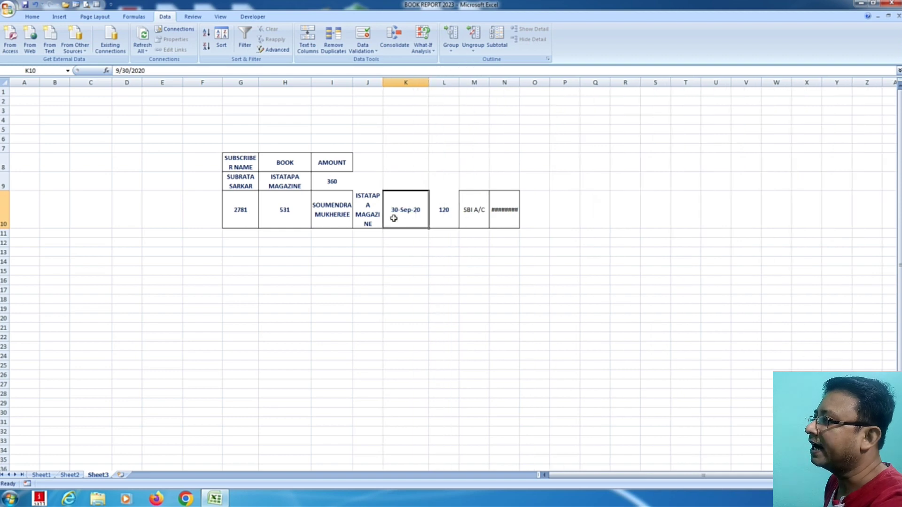
{"action": "left_click_drag", "start_coordinate": [459, 84], "coordinate": [481, 85]}
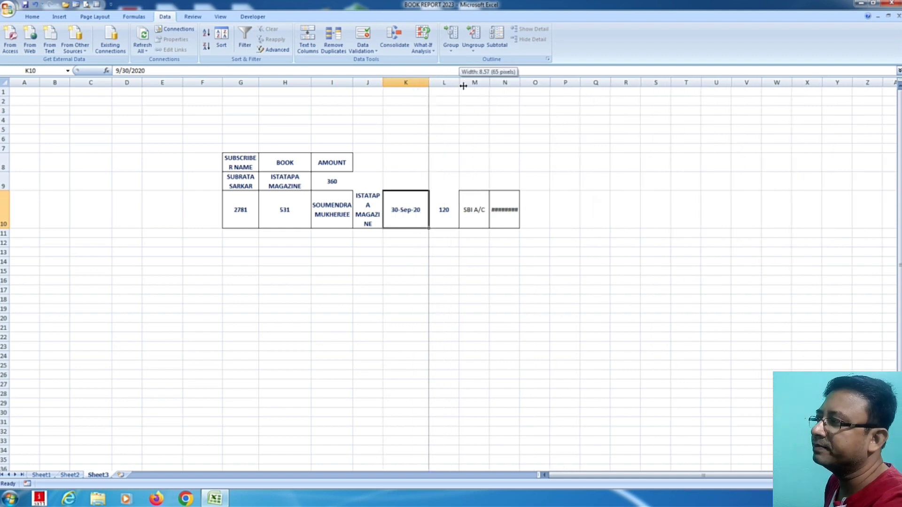
{"action": "left_click", "coordinate": [475, 215]}
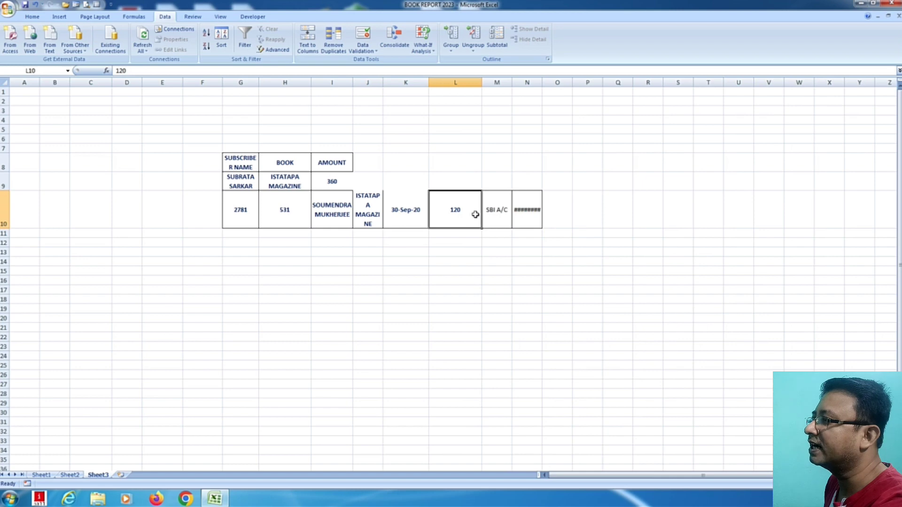
{"action": "left_click_drag", "start_coordinate": [545, 83], "coordinate": [562, 83]}
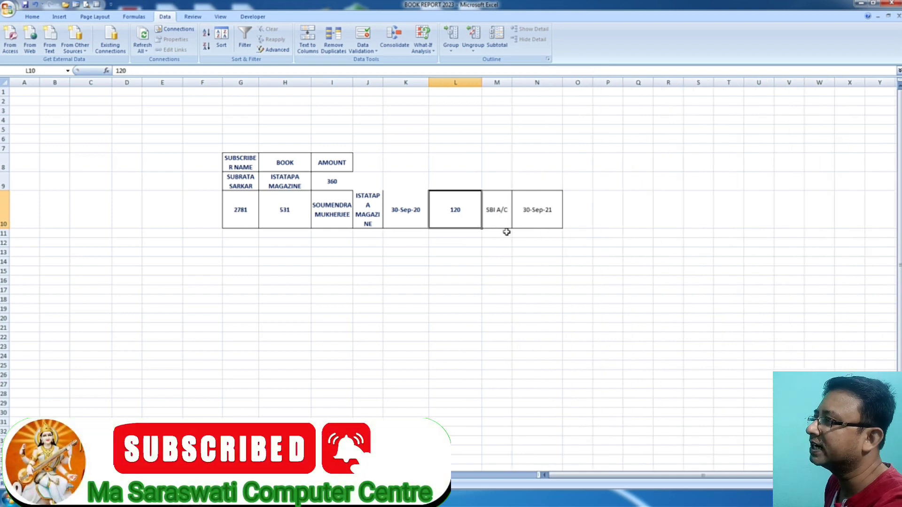
{"action": "left_click", "coordinate": [501, 221]}
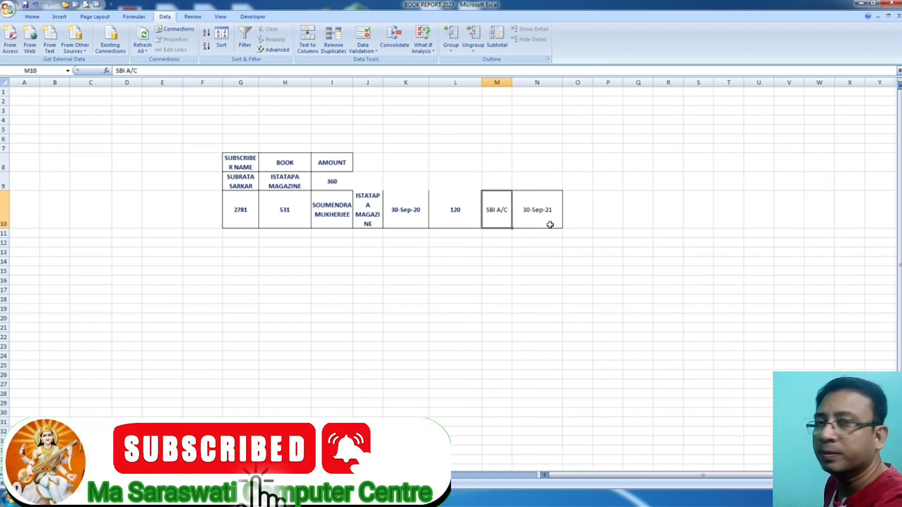
{"action": "left_click", "coordinate": [545, 223]}
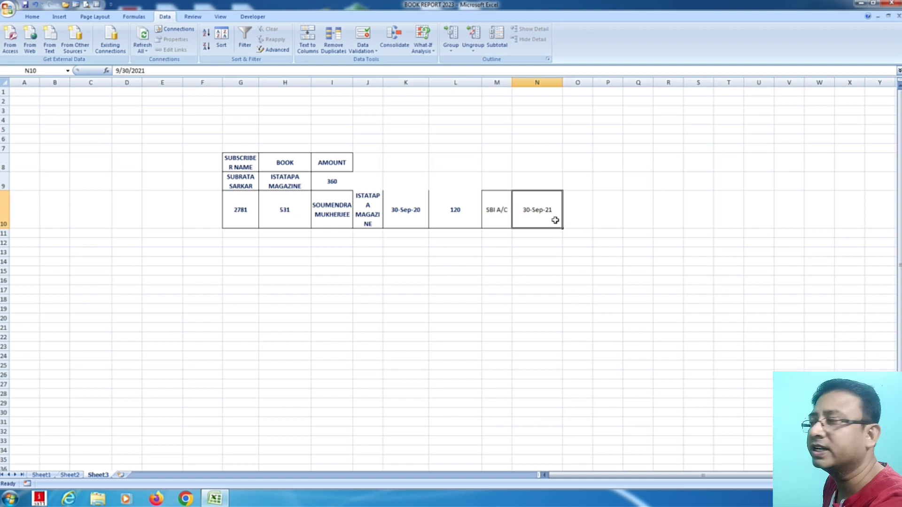
Step: Select the extracted record across G10:N10
{"action": "left_click", "coordinate": [554, 354]}
{"action": "left_click_drag", "start_coordinate": [225, 218], "coordinate": [538, 212]}
{"action": "left_click", "coordinate": [372, 366]}
{"action": "left_click_drag", "start_coordinate": [244, 208], "coordinate": [537, 210]}
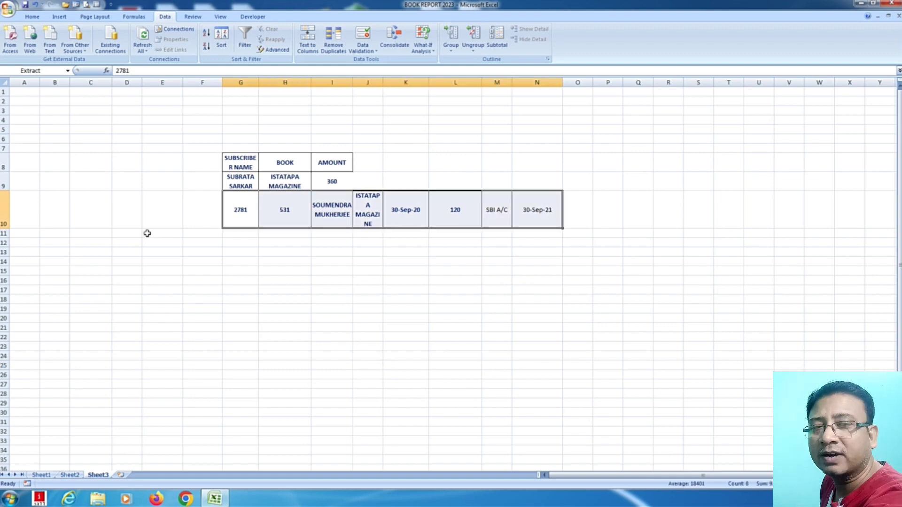
{"action": "left_click", "coordinate": [205, 440]}
{"action": "left_click_drag", "start_coordinate": [233, 215], "coordinate": [291, 213]}
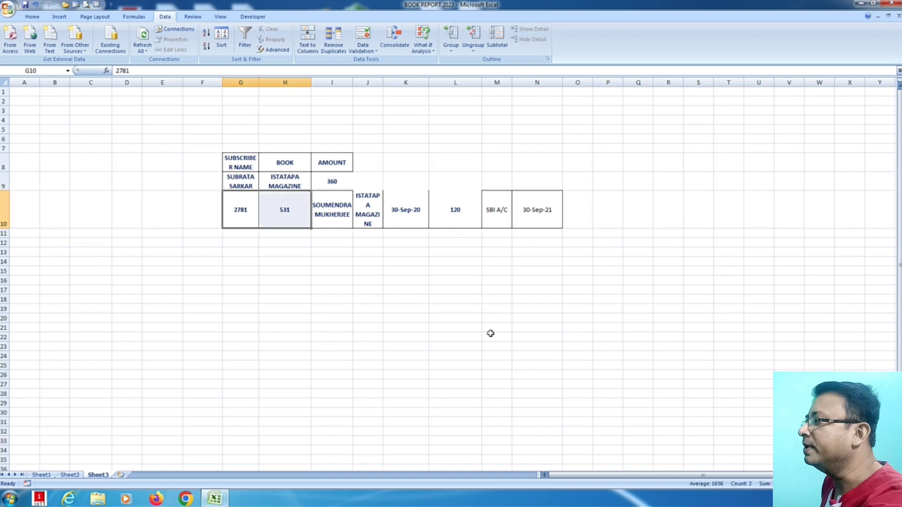
{"action": "left_click", "coordinate": [490, 281]}
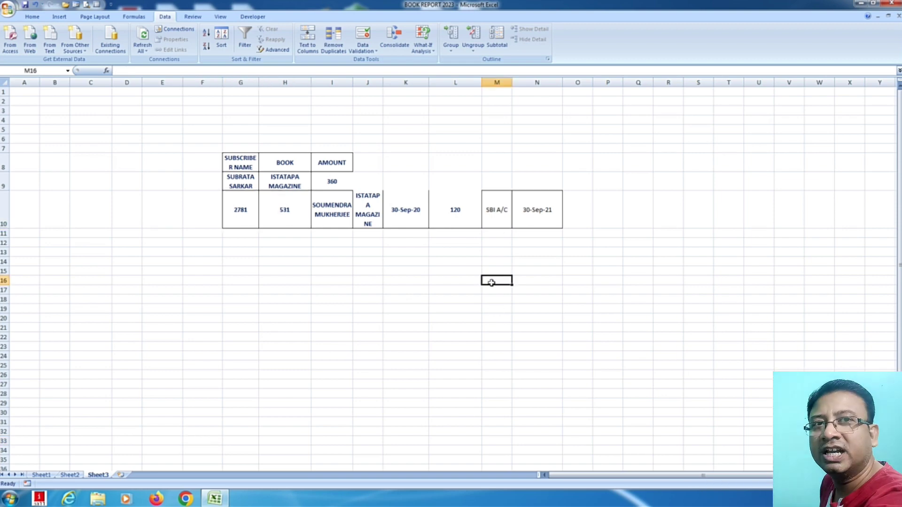